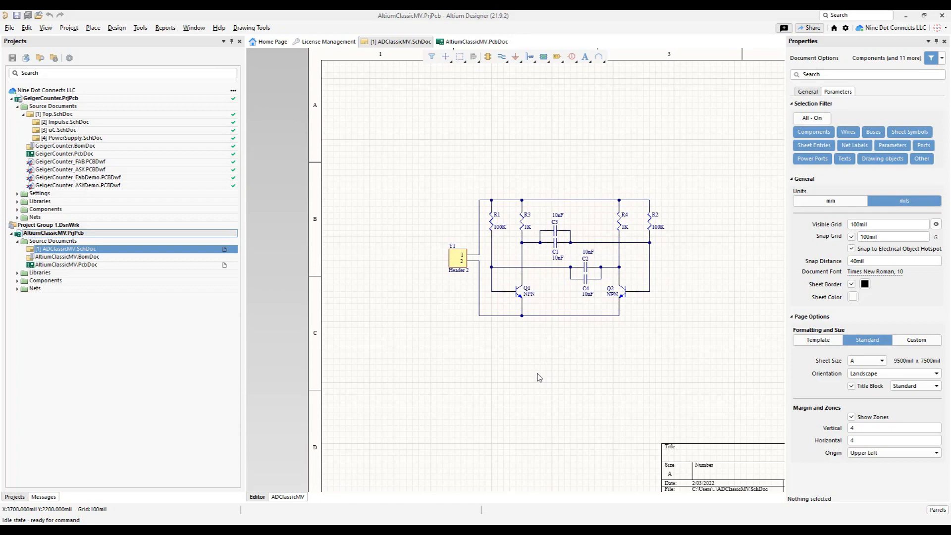
# - Inspect resistor R1's properties, footprint and part choices in the schematic, and view the same part in AltiumClassicMV.PcbDoc
pyautogui.keyDown('ctrl'); pyautogui.scroll(2, 436, 286); pyautogui.keyUp('ctrl')
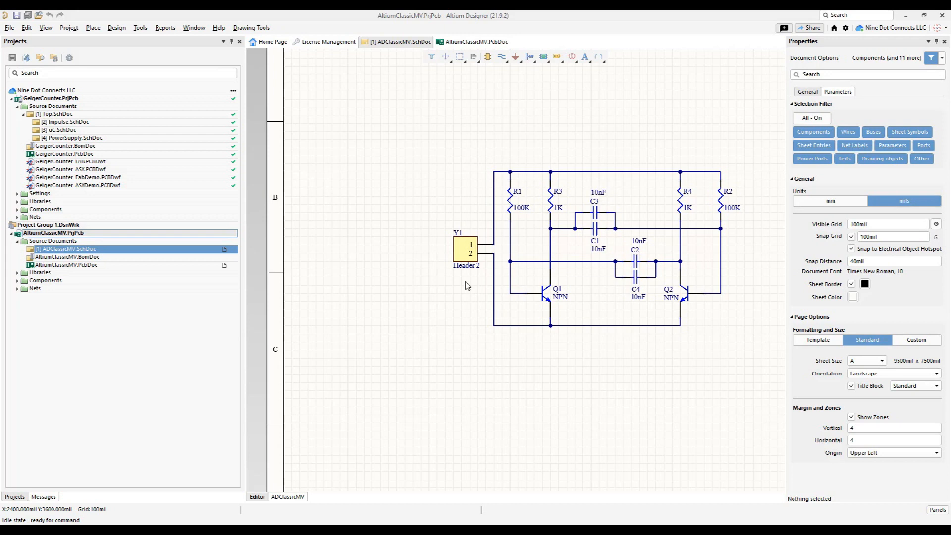
pyautogui.click(513, 204)
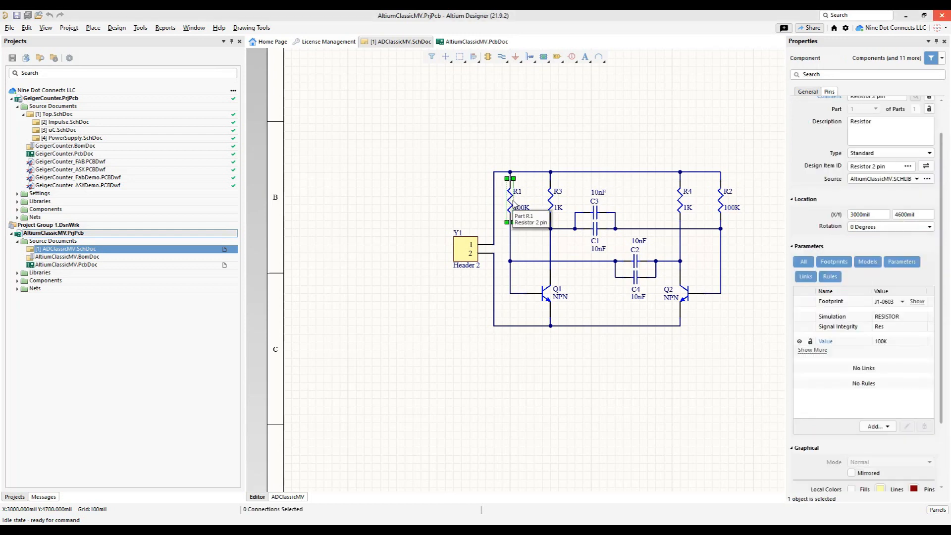
pyautogui.scroll(-3, 852, 372)
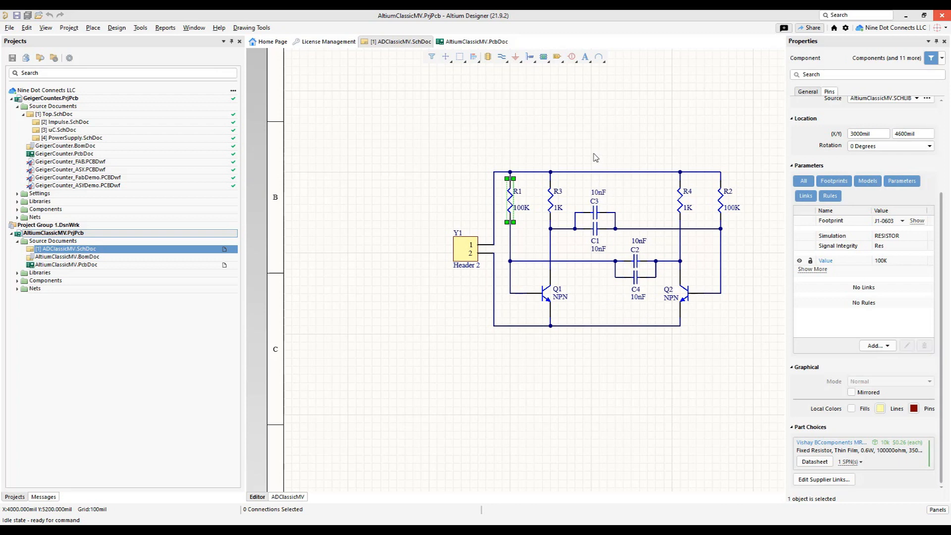
pyautogui.doubleClick(69, 264)
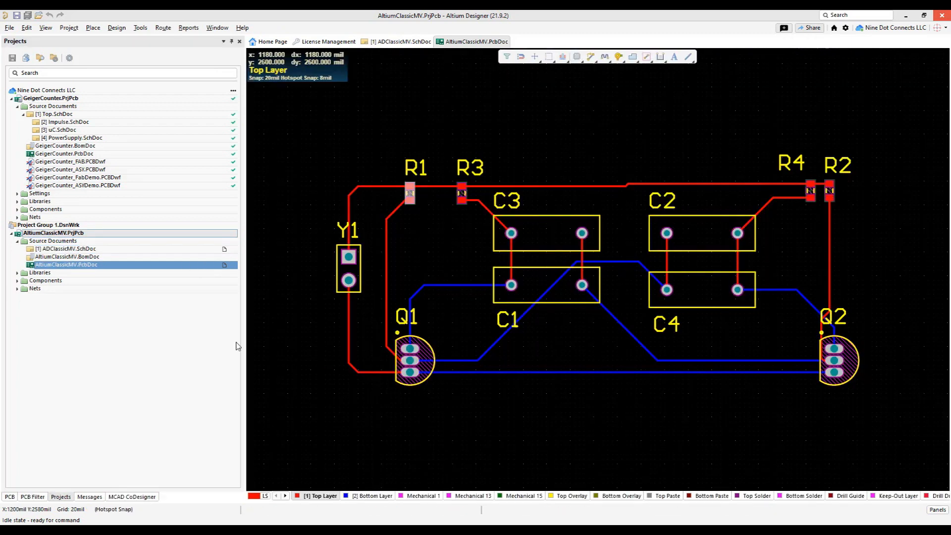
pyautogui.doubleClick(60, 249)
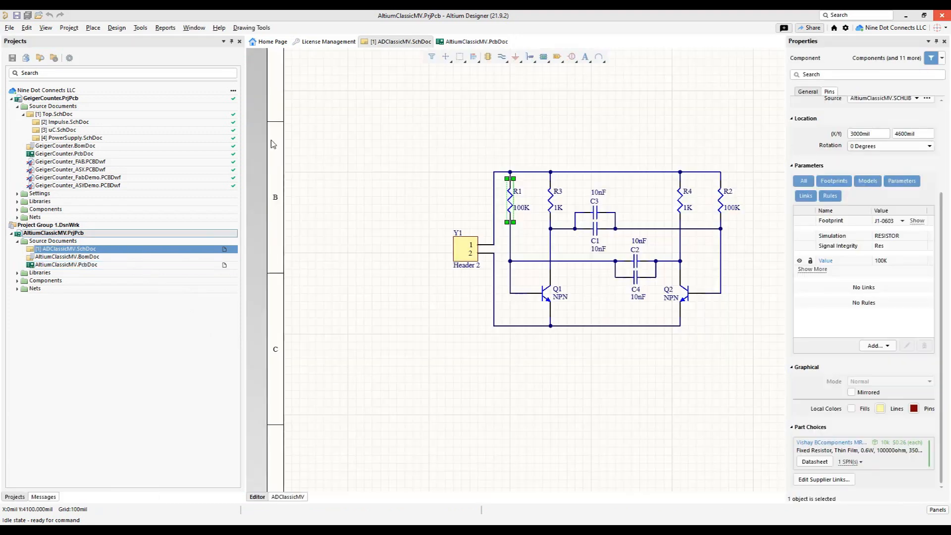
pyautogui.click(477, 147)
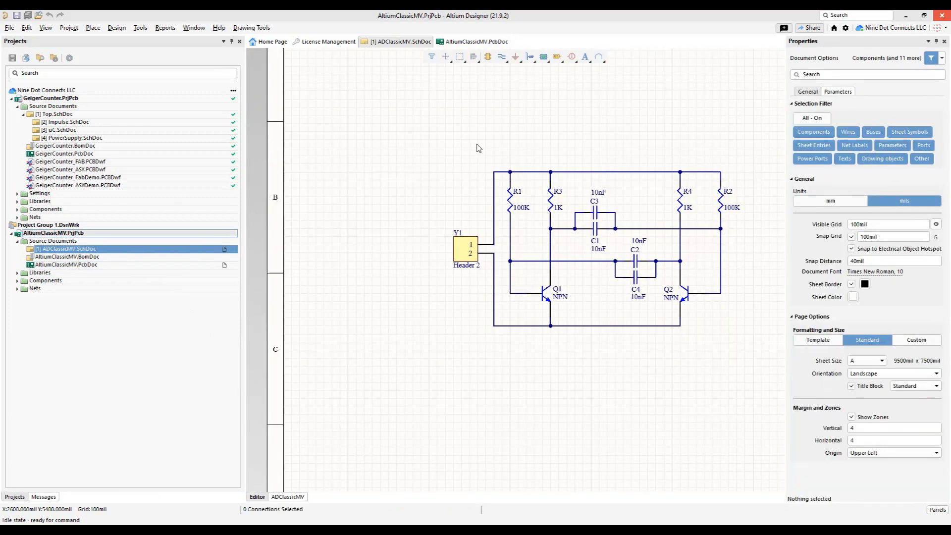
# - Open the project's schematic library AltiumClassicMV.SCHLIB and examine the resistor component's models and parameters
pyautogui.click(17, 273)
pyautogui.click(24, 281)
pyautogui.click(74, 290)
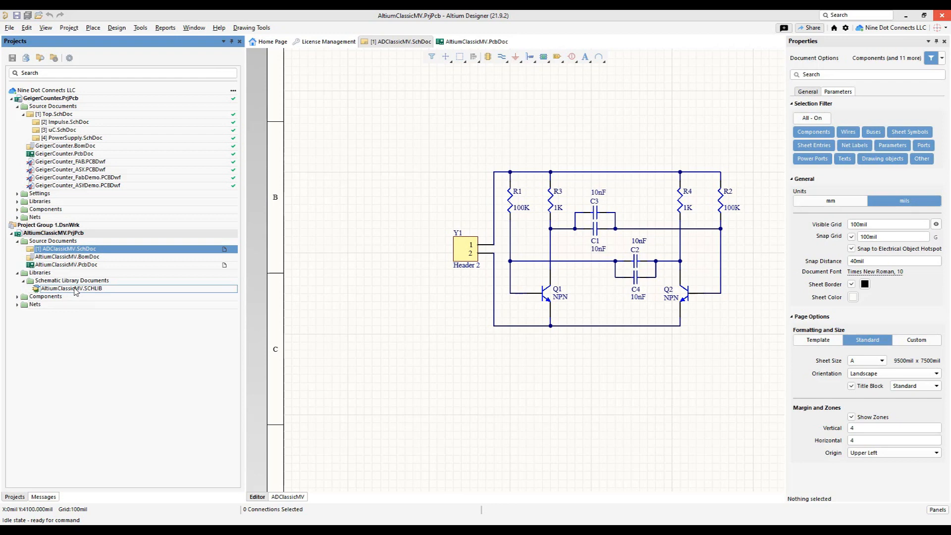
pyautogui.moveTo(73, 289); pyautogui.dragTo(44, 270)
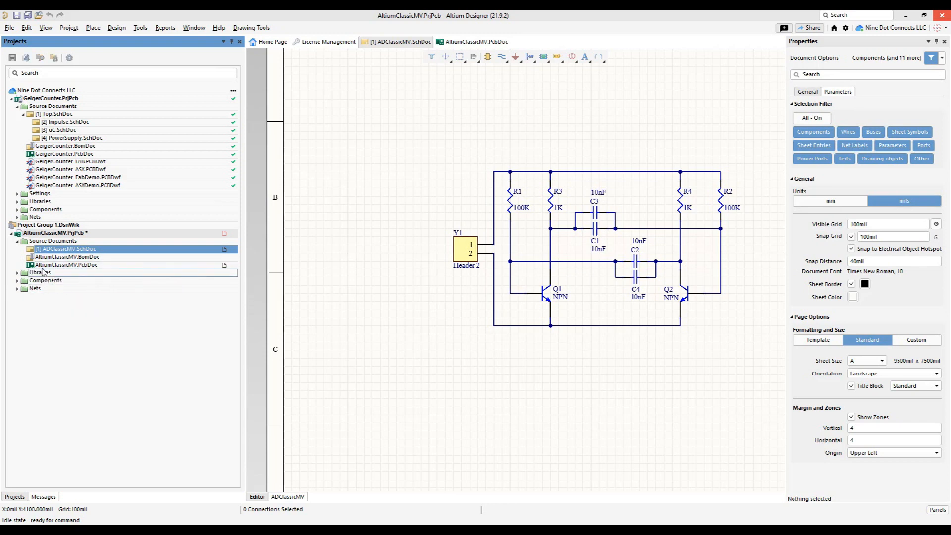
pyautogui.click(18, 273)
pyautogui.click(23, 281)
pyautogui.doubleClick(58, 289)
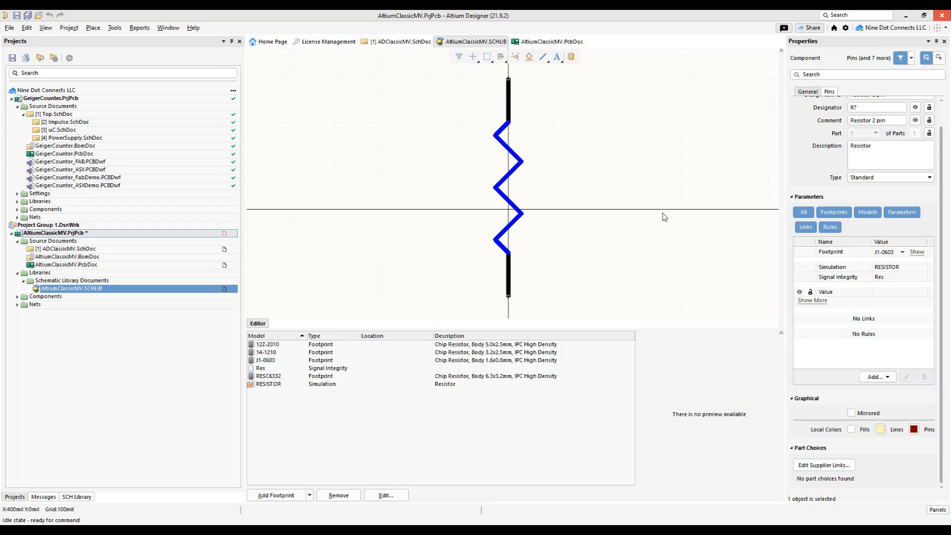
pyautogui.click(82, 351)
# - Return to ADClassicMV.SchDoc and review the parts' parameters in the Parameter Manager, widening the Manufacturer PN column to read it
pyautogui.doubleClick(88, 250)
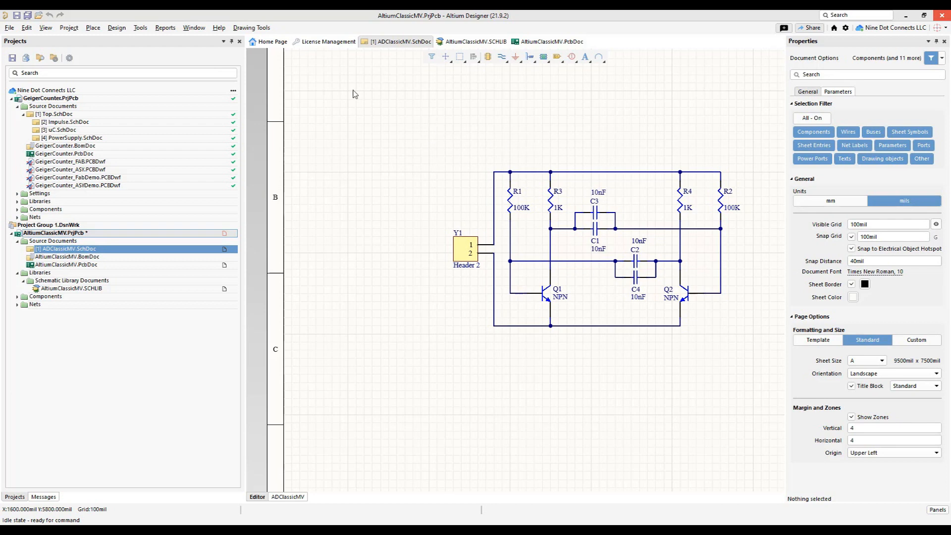
pyautogui.click(140, 27)
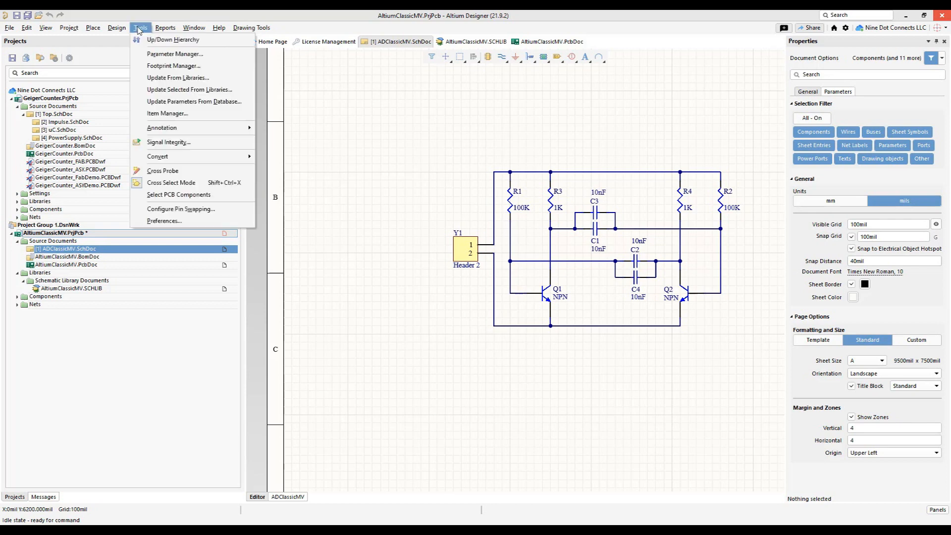
pyautogui.click(159, 56)
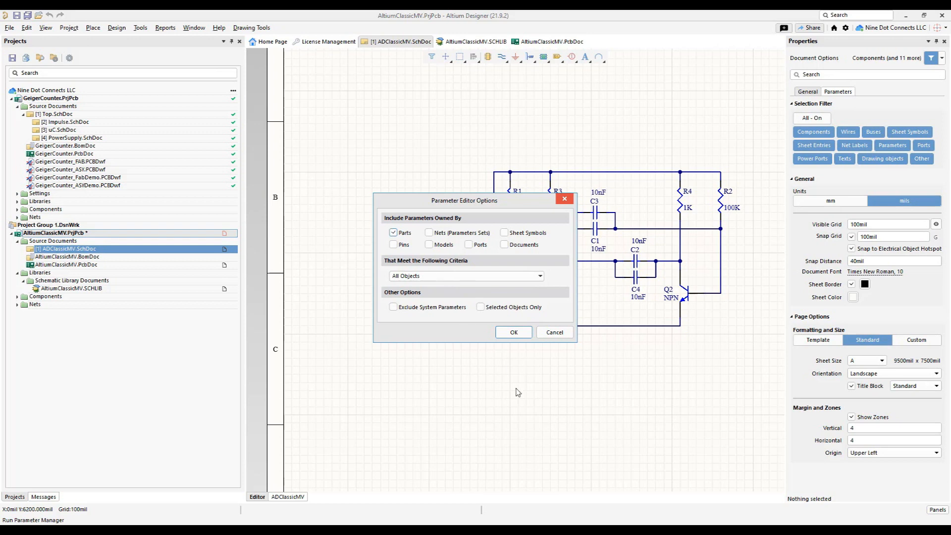
pyautogui.click(516, 332)
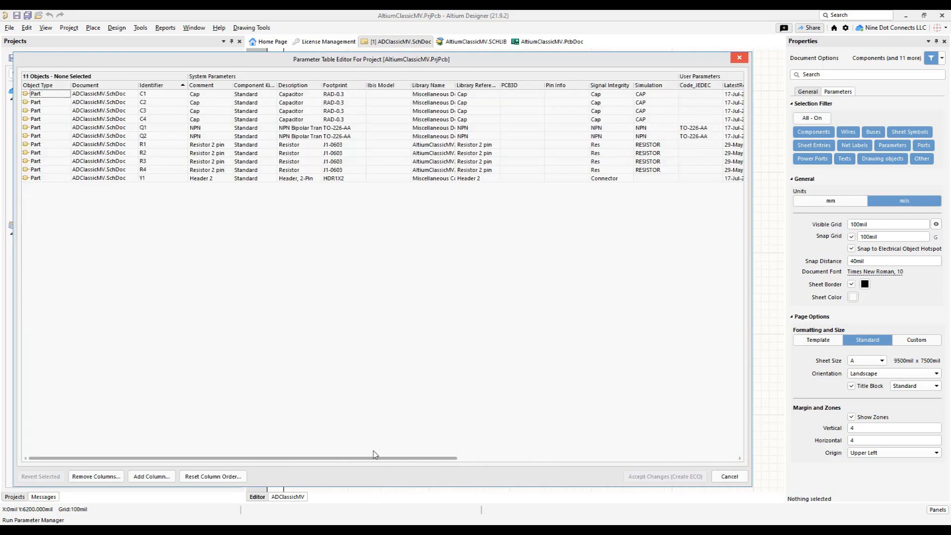
pyautogui.moveTo(393, 458); pyautogui.dragTo(637, 458)
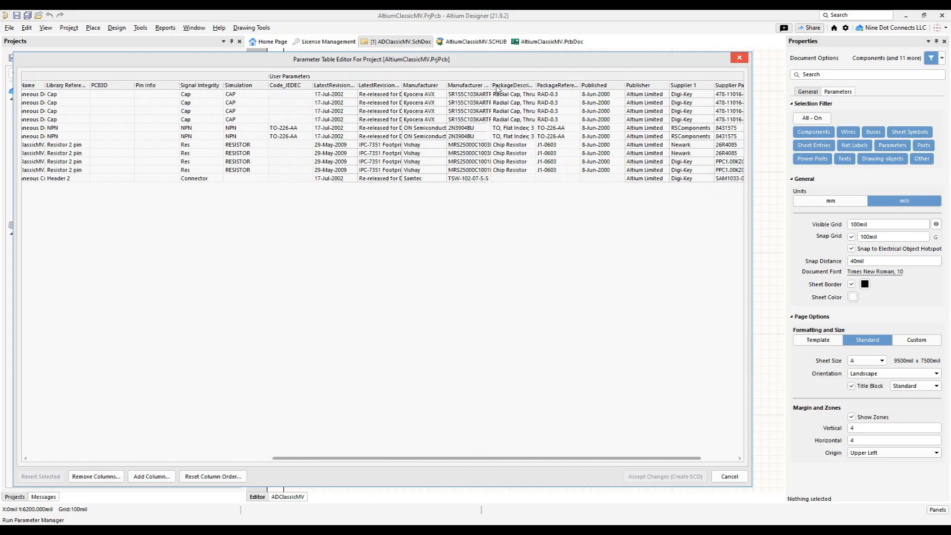
pyautogui.moveTo(492, 85); pyautogui.dragTo(533, 85)
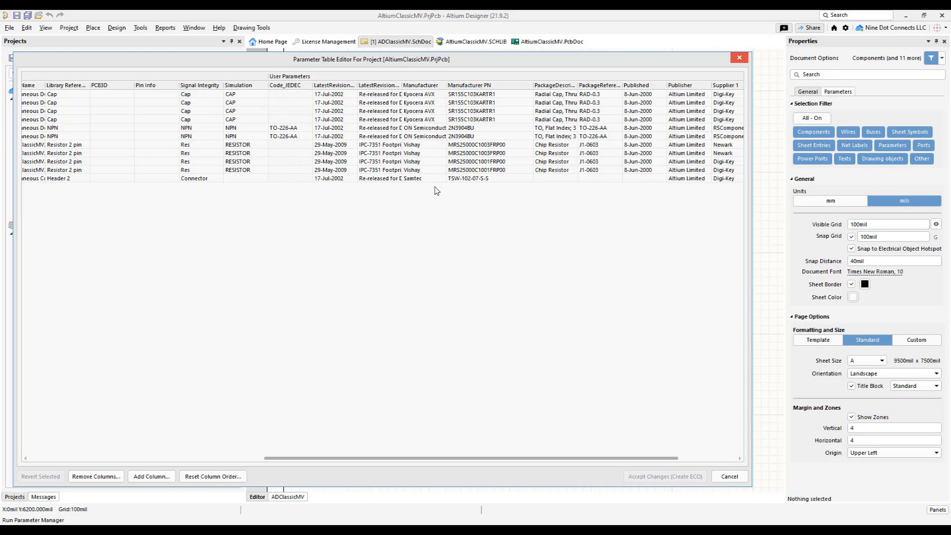
pyautogui.click(729, 476)
# - Examine the managed capacitor found under SR155C103KARTR1 in the Explorer, including its footprint, symbol and parameters
pyautogui.moveTo(581, 104); pyautogui.dragTo(462, 119, button='right')
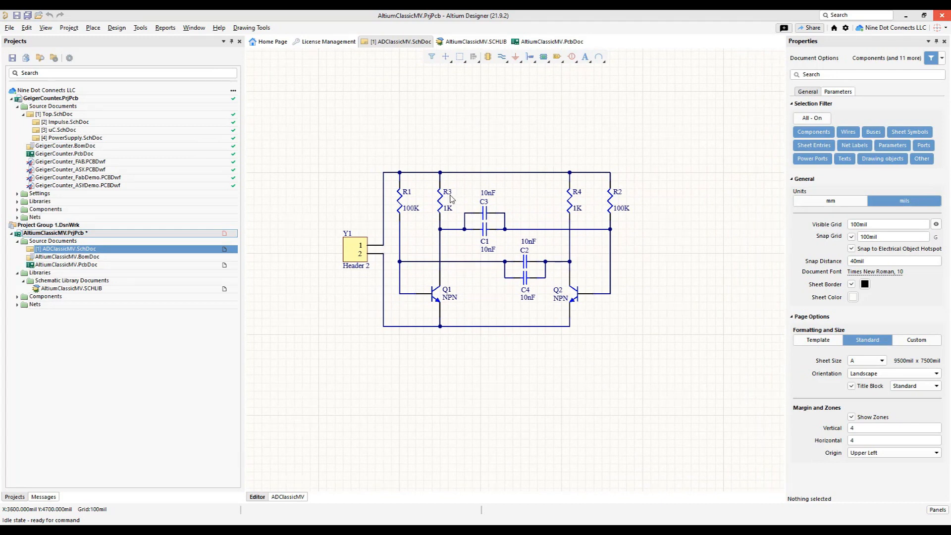
pyautogui.moveTo(639, 532); pyautogui.dragTo(484, 98)
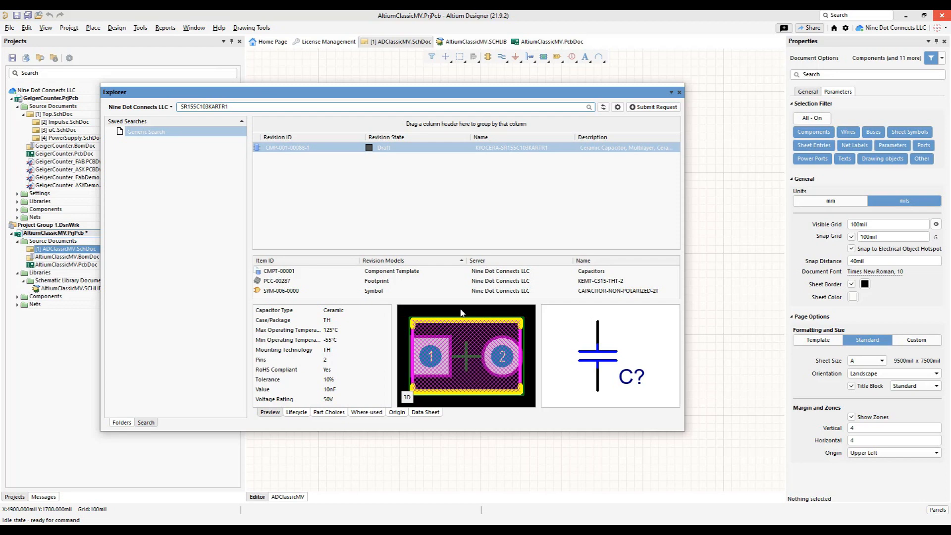
pyautogui.moveTo(476, 94); pyautogui.dragTo(567, 532)
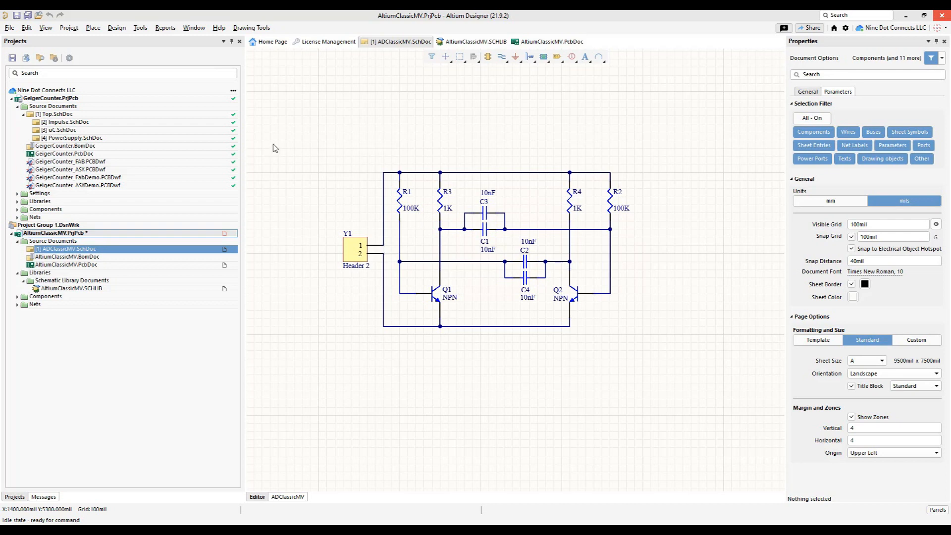
# - Open the Item Manager for the schematic and bring up its options with the Manufacturer PN matching rule
pyautogui.keyDown('ctrl'); pyautogui.scroll(-1, 282, 139); pyautogui.keyUp('ctrl')
pyautogui.keyDown('ctrl'); pyautogui.scroll(1, 342, 124); pyautogui.keyUp('ctrl')
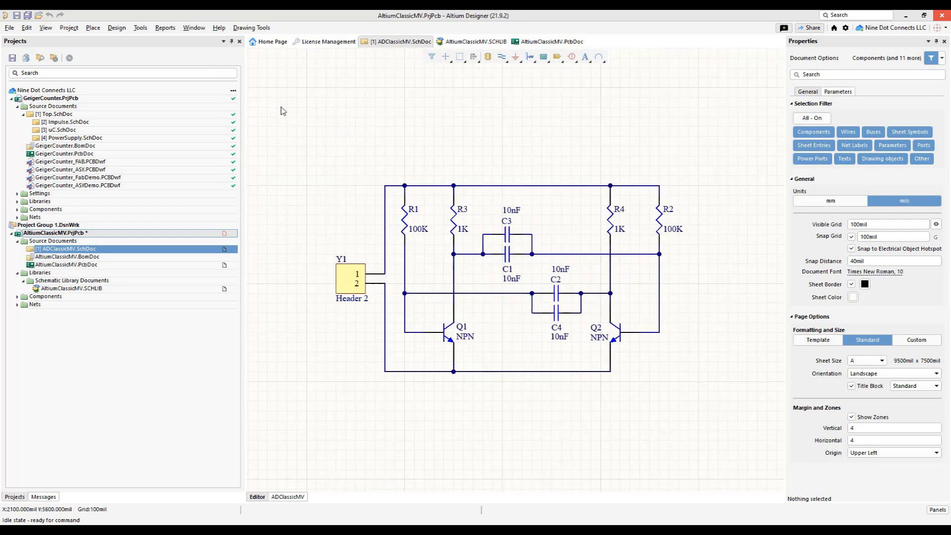
pyautogui.click(141, 29)
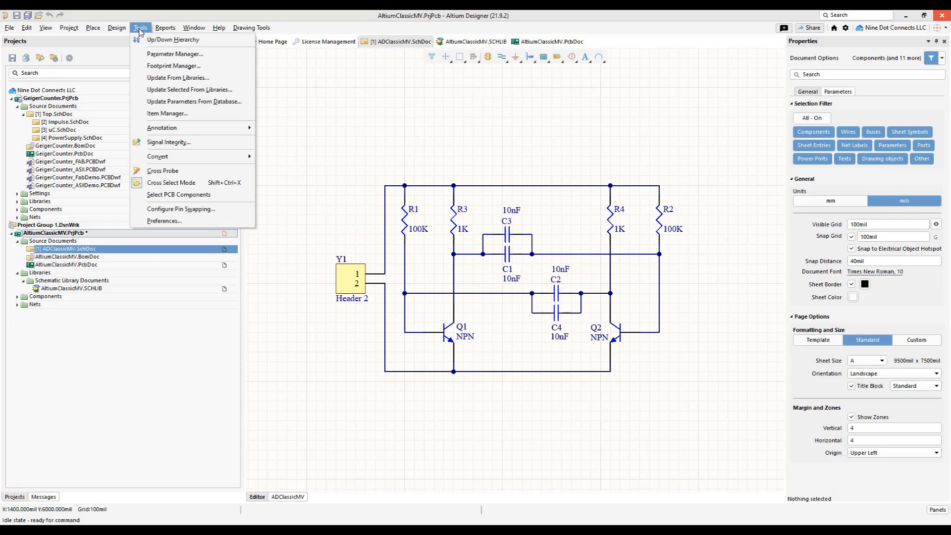
pyautogui.click(169, 114)
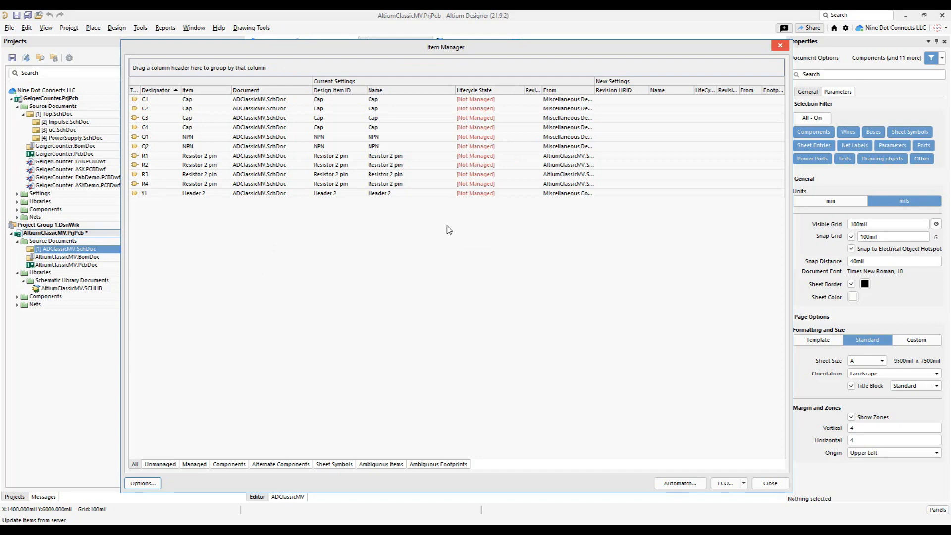
pyautogui.click(142, 482)
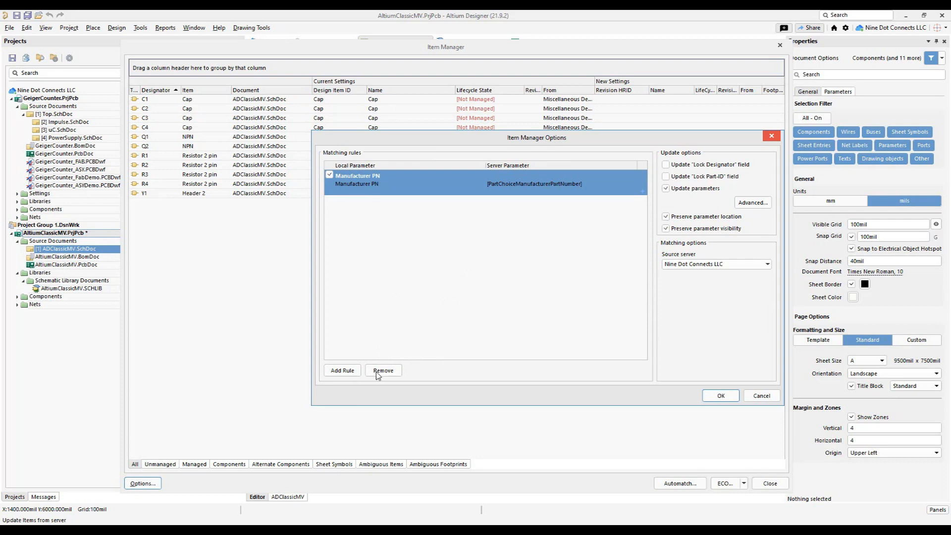
pyautogui.click(399, 176)
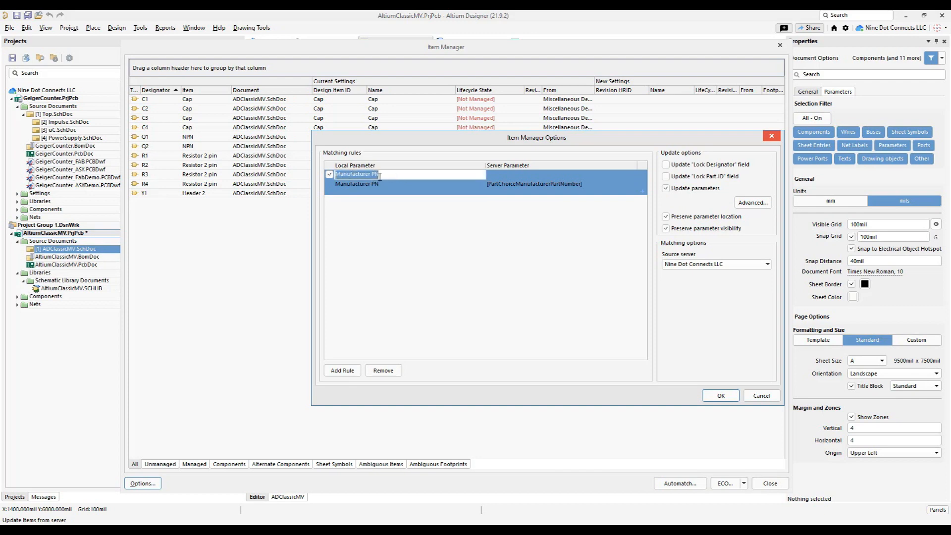
pyautogui.click(385, 241)
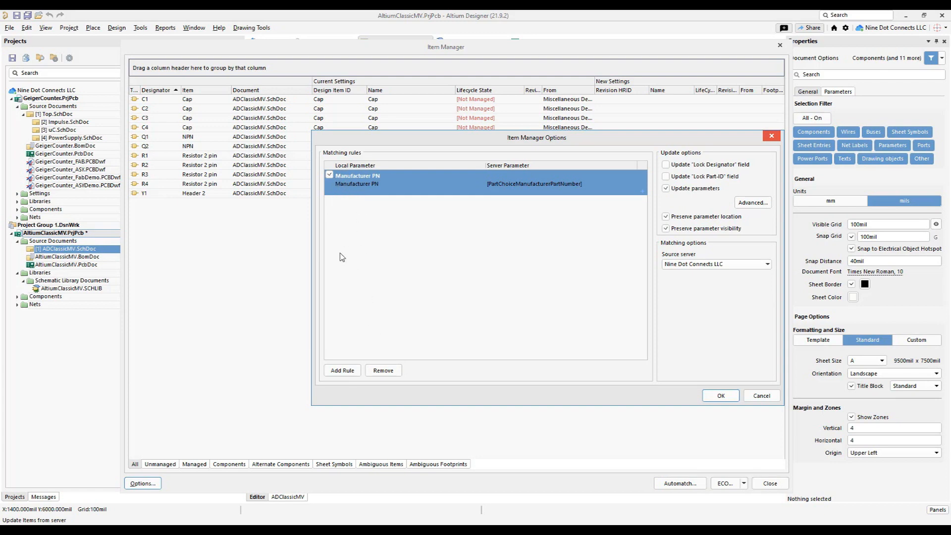
# - Choose Manufacturer PN as the local parameter of the matching rule
pyautogui.click(393, 184)
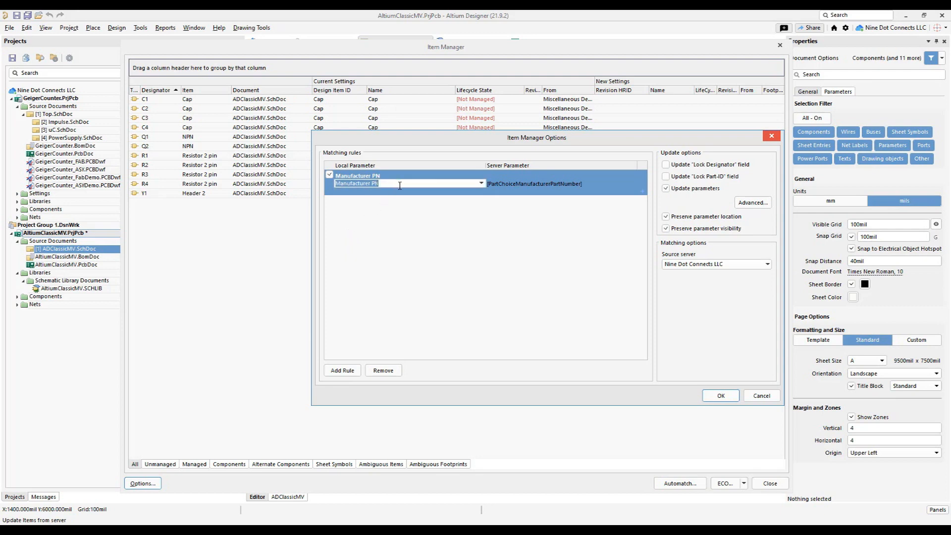
pyautogui.click(481, 184)
pyautogui.scroll(3, 461, 214)
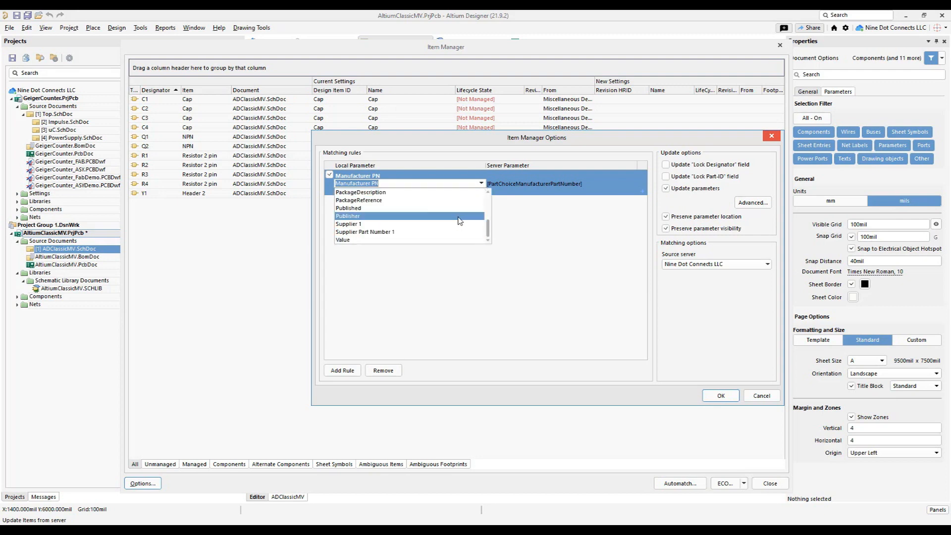
pyautogui.scroll(-2, 458, 217)
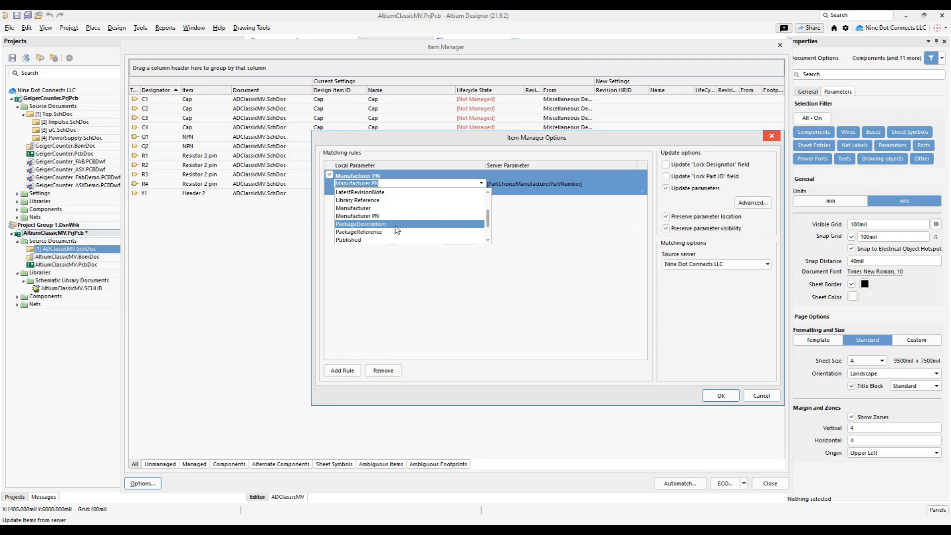
pyautogui.scroll(2, 394, 226)
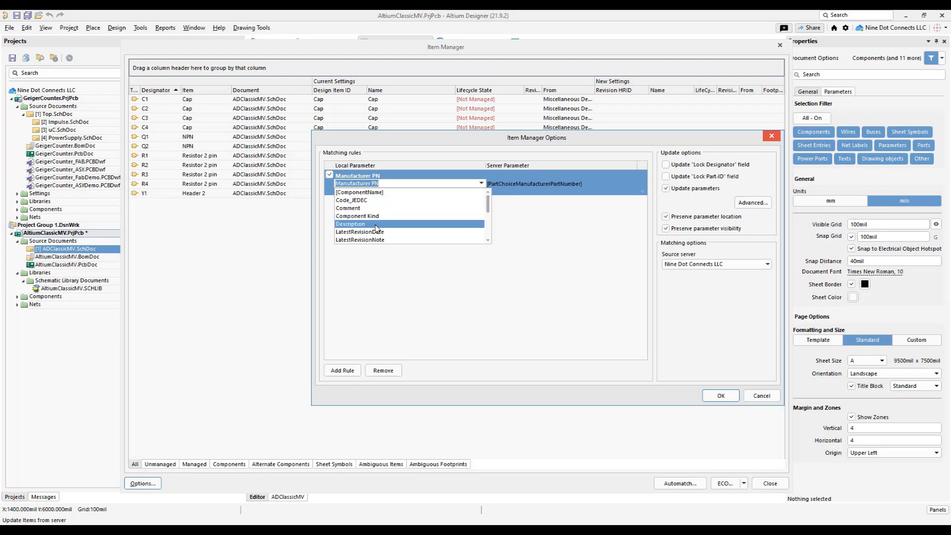
pyautogui.scroll(-4, 373, 230)
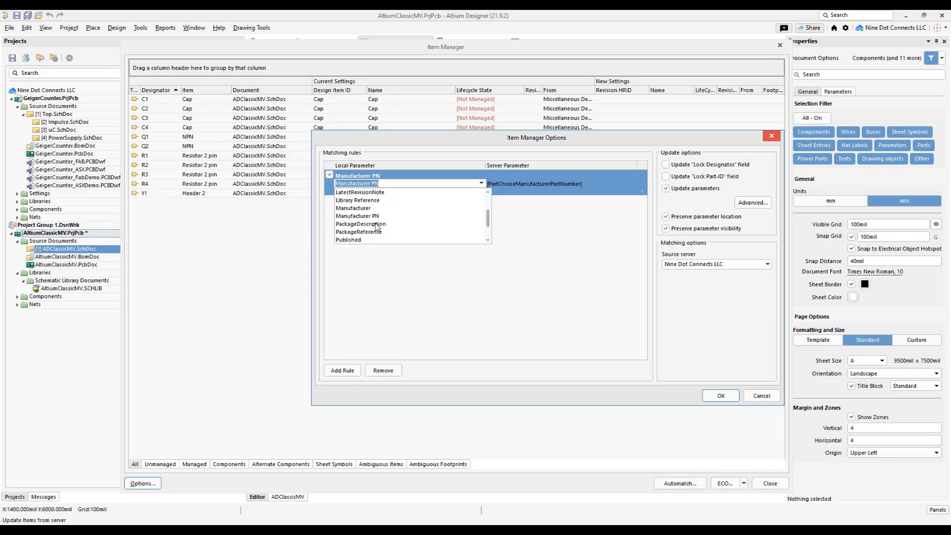
pyautogui.scroll(3, 369, 235)
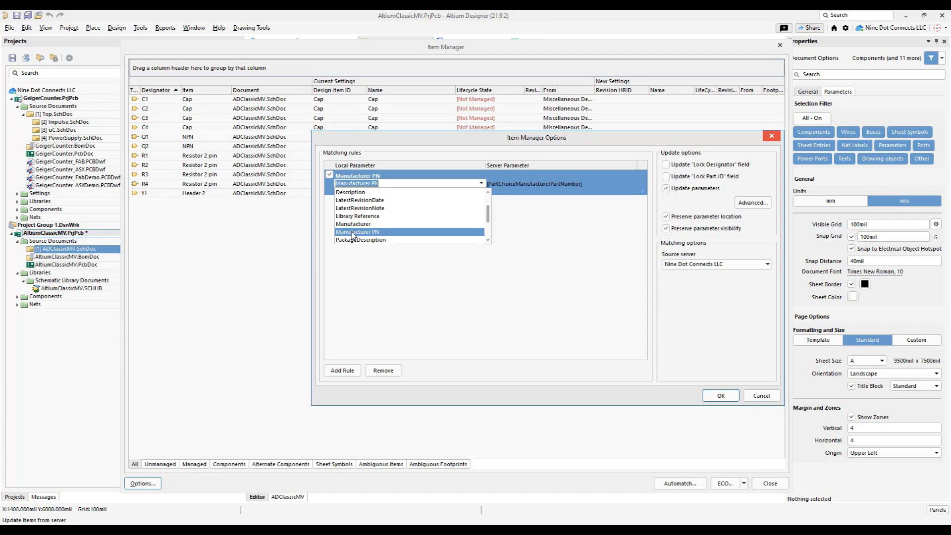
pyautogui.click(353, 232)
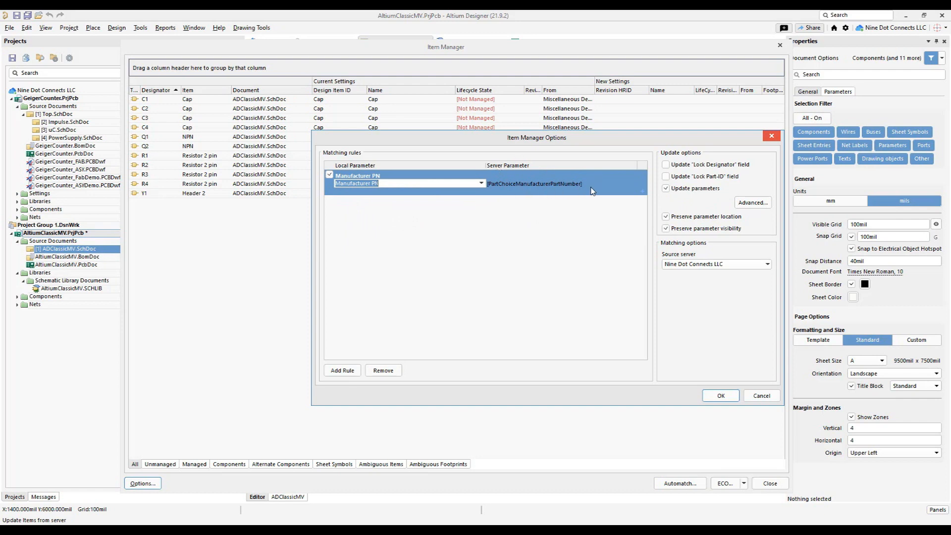
# - Choose [PartChoiceManufacturerPartNumber] as the server parameter of the Manufacturer PN matching rule
pyautogui.click(607, 183)
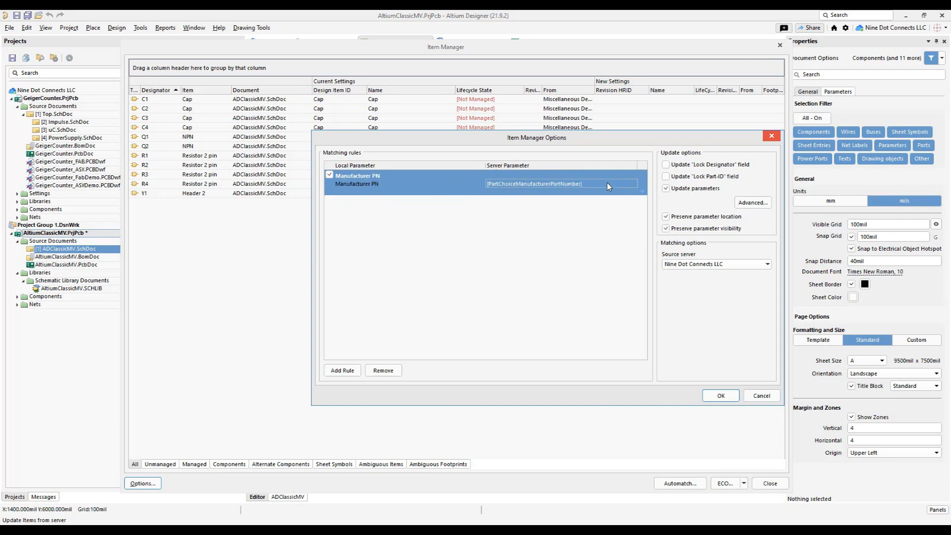
pyautogui.click(633, 183)
pyautogui.scroll(-4, 622, 224)
pyautogui.moveTo(678, 201); pyautogui.dragTo(682, 242)
pyautogui.scroll(15, 682, 243)
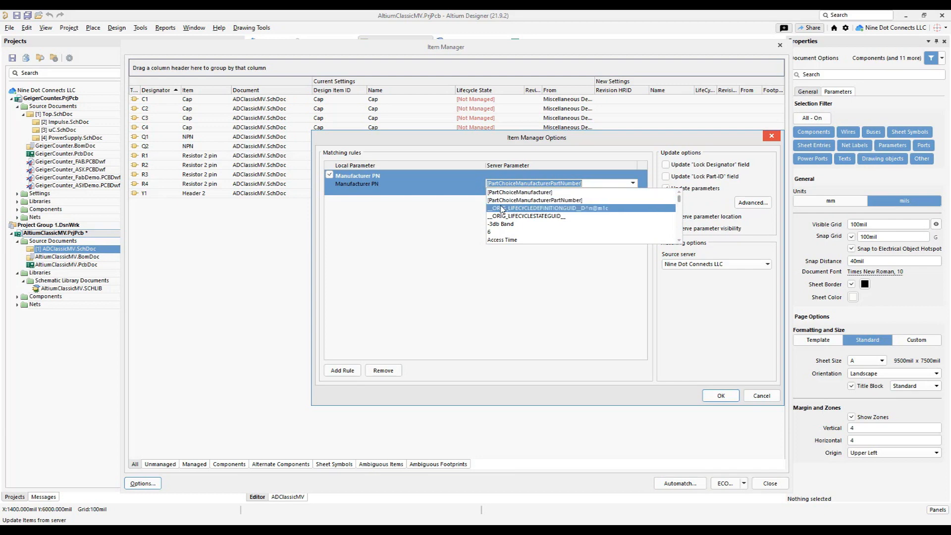
pyautogui.click(549, 201)
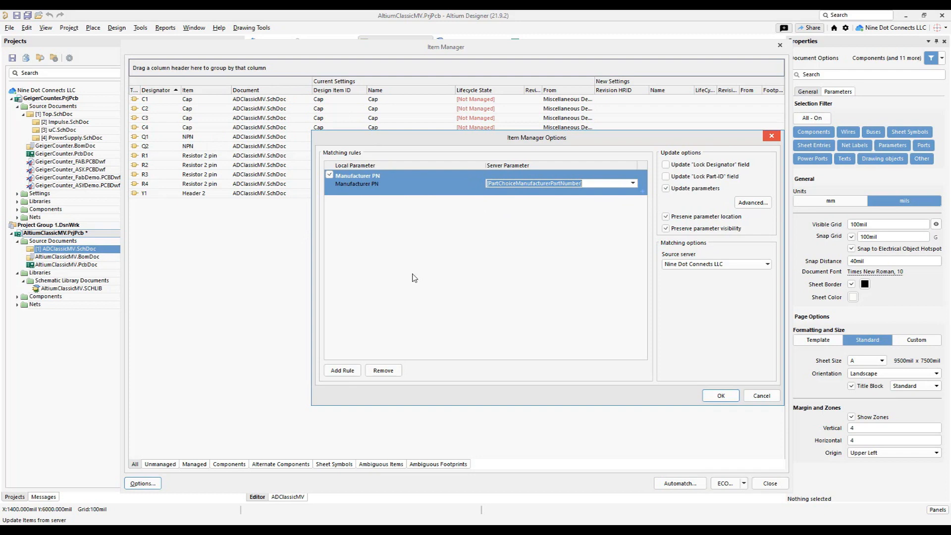
pyautogui.click(561, 241)
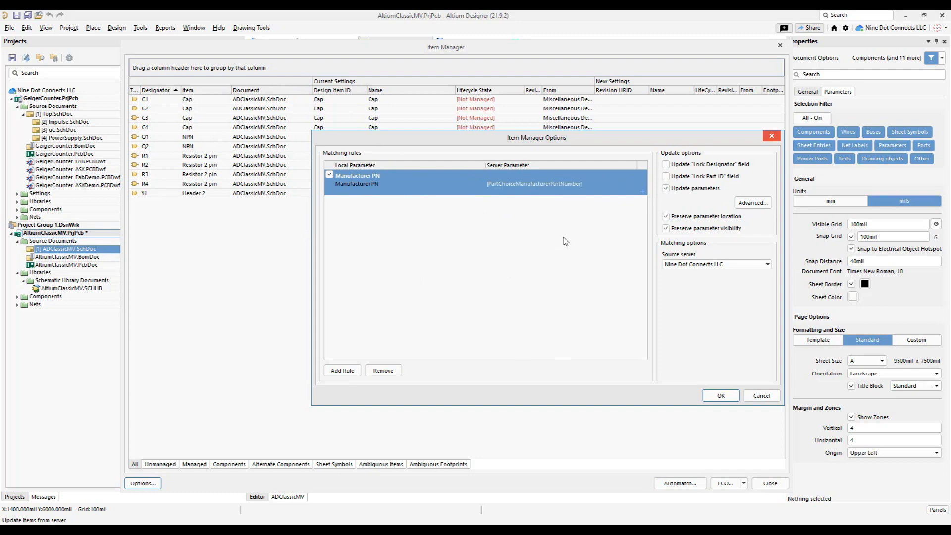
# - In the advanced library update settings, set sheet parameters not in library to Do not remove and accept the Item Manager options
pyautogui.click(752, 203)
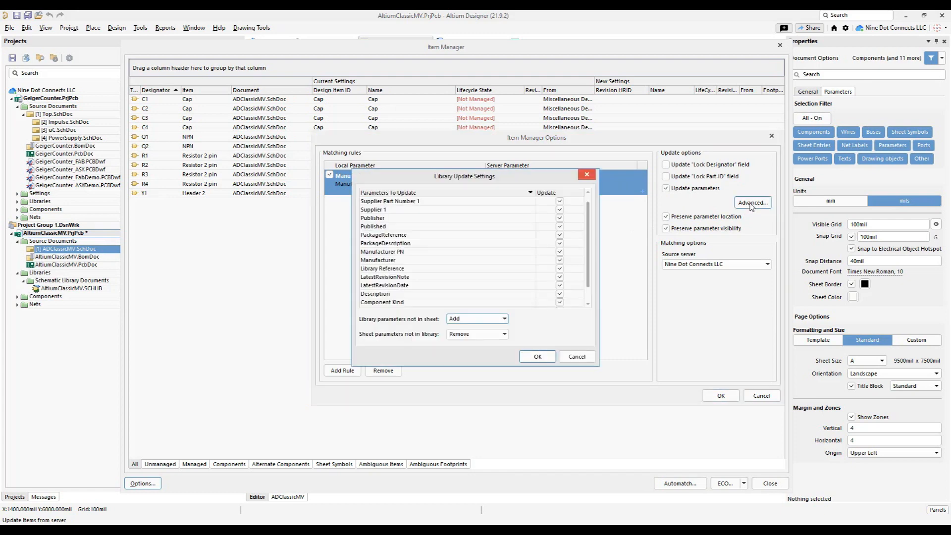
pyautogui.scroll(-1, 441, 221)
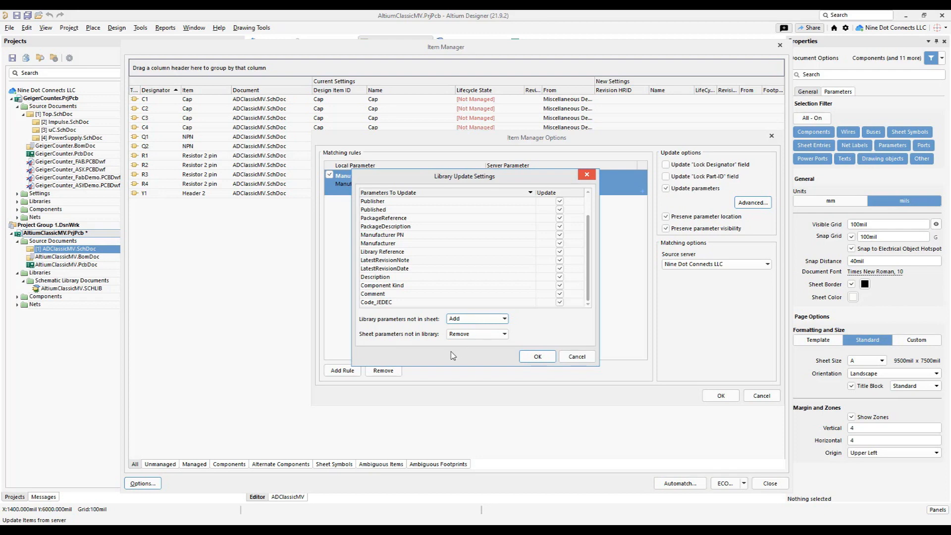
pyautogui.click(484, 335)
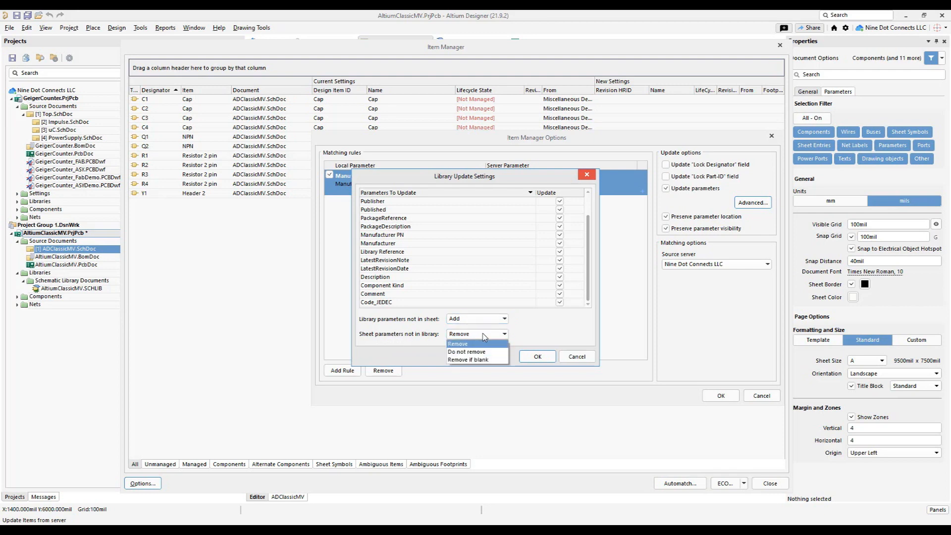
pyautogui.click(479, 356)
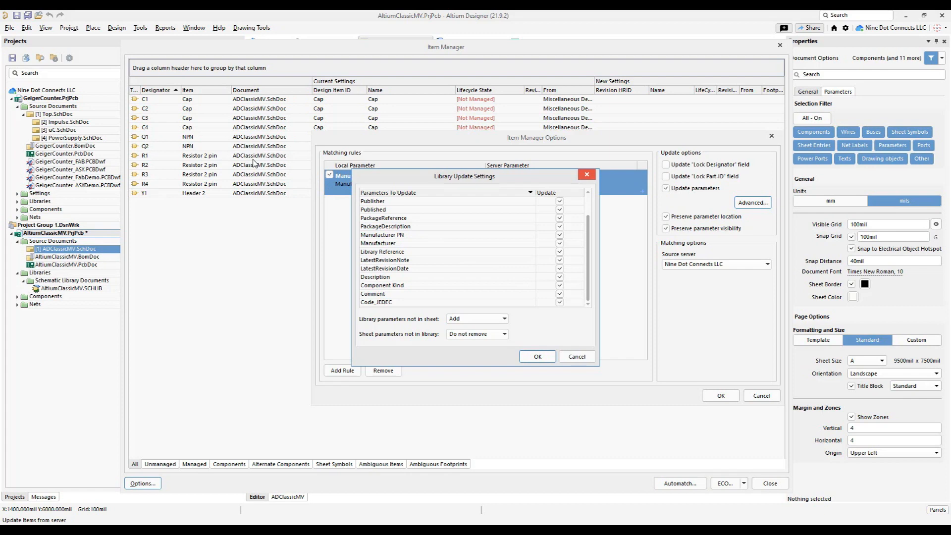
pyautogui.click(526, 358)
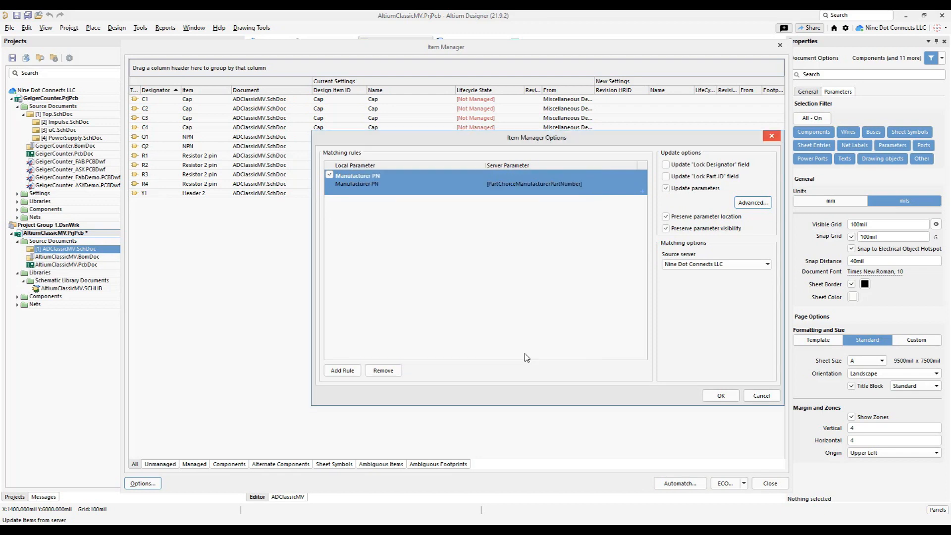
pyautogui.click(721, 397)
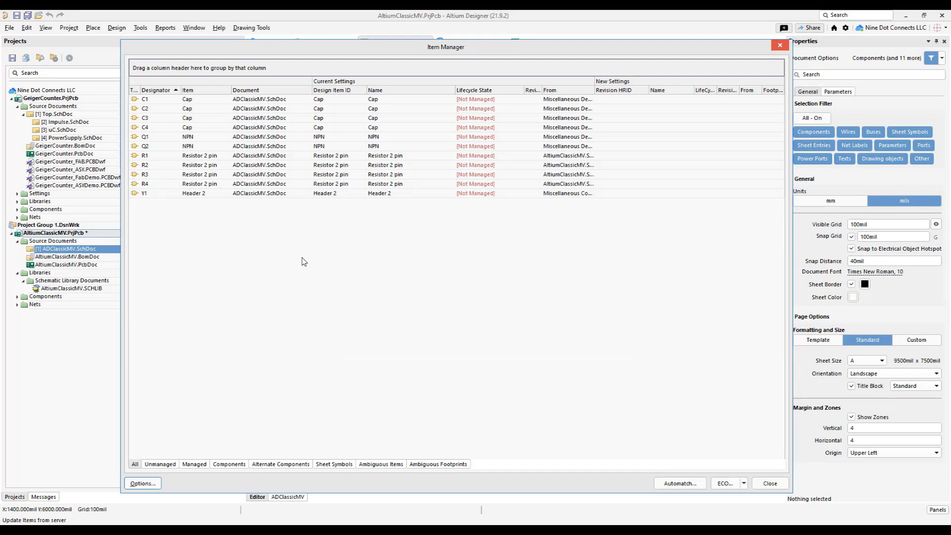
# - Automatch all listed components from C1 through Y1 to their managed server counterparts
pyautogui.click(385, 101)
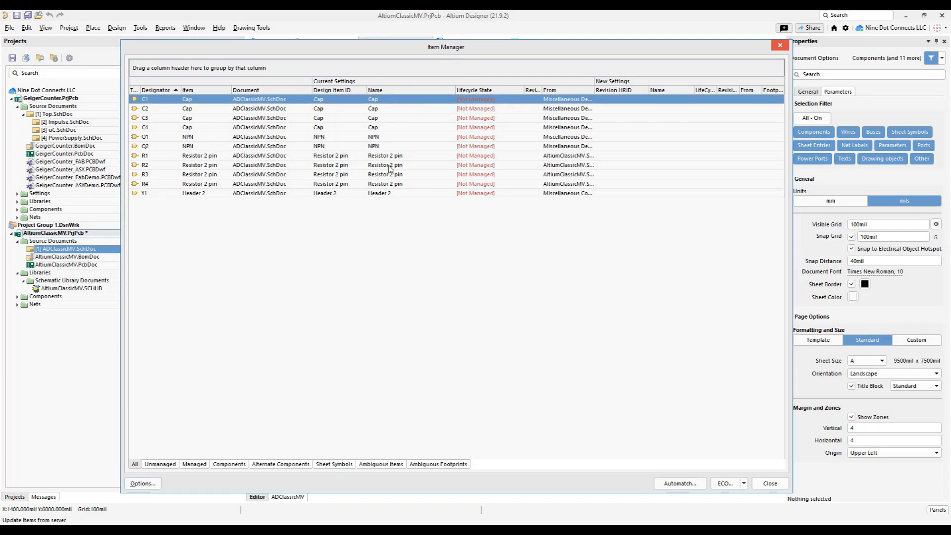
pyautogui.keyDown('shift'); pyautogui.click(390, 194); pyautogui.keyUp('shift')
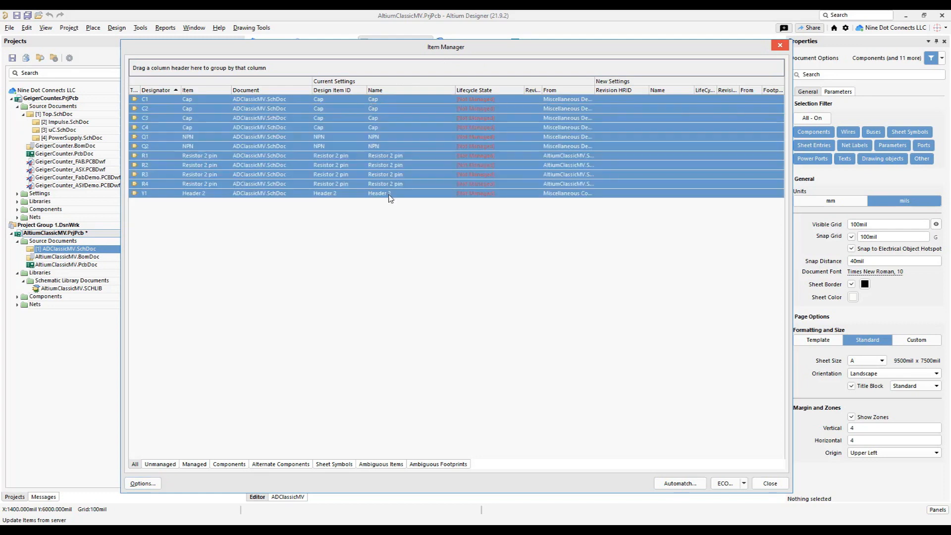
pyautogui.rightClick(406, 144)
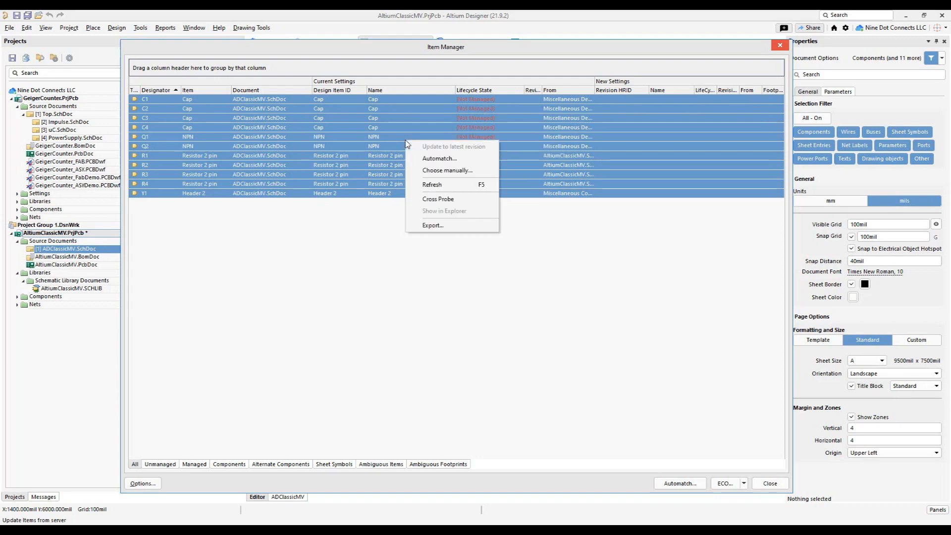
pyautogui.click(440, 161)
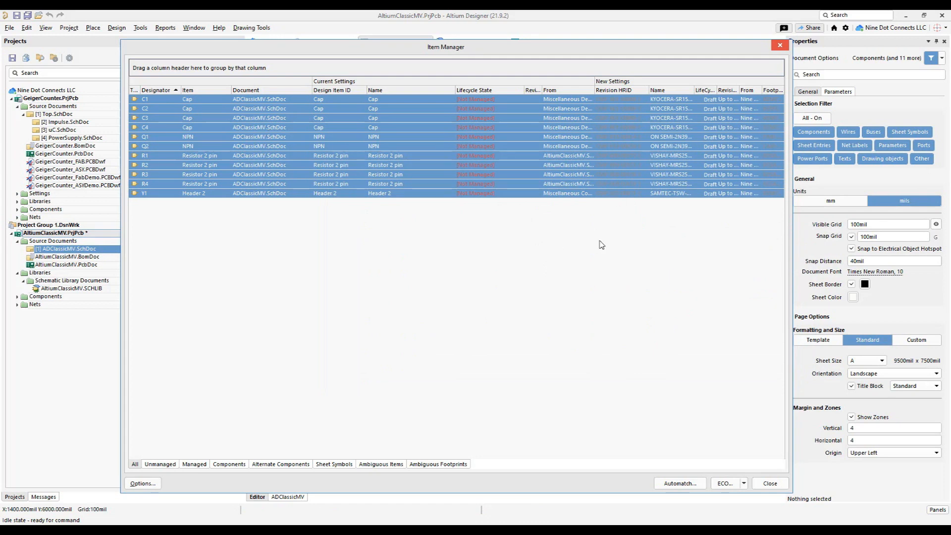
# - Generate the engineering change order for the matched components and disable all of its Replace Part modifications
pyautogui.click(744, 484)
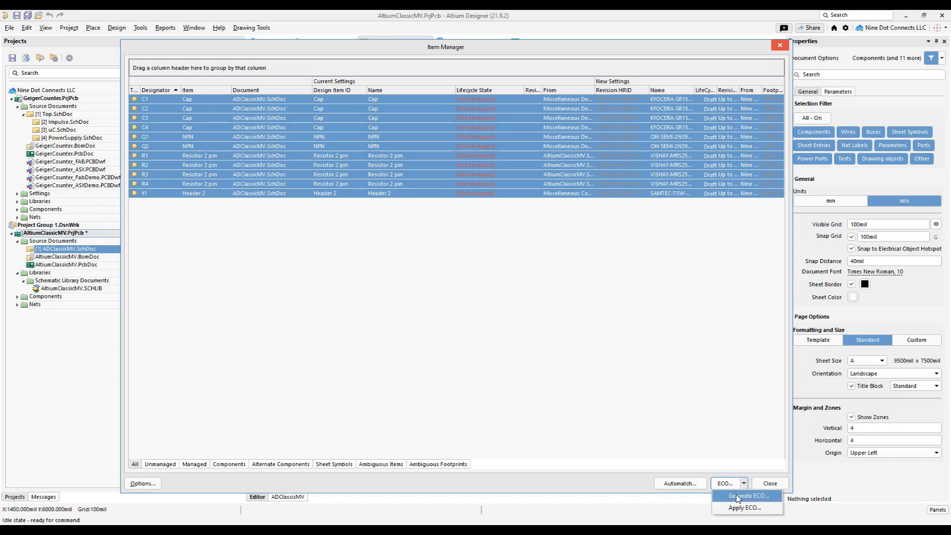
pyautogui.click(738, 495)
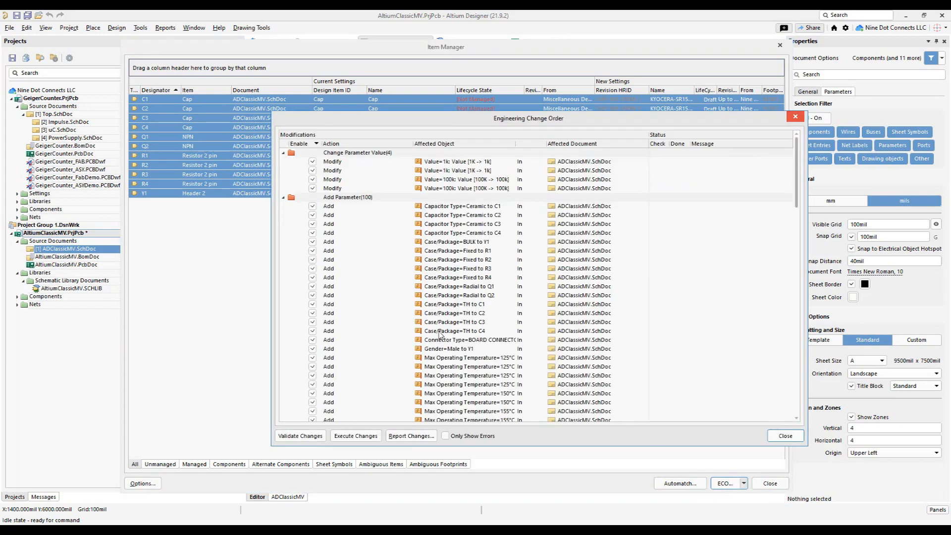
pyautogui.scroll(-2, 476, 239)
pyautogui.scroll(1, 379, 188)
pyautogui.scroll(-6, 436, 223)
pyautogui.scroll(-20, 421, 272)
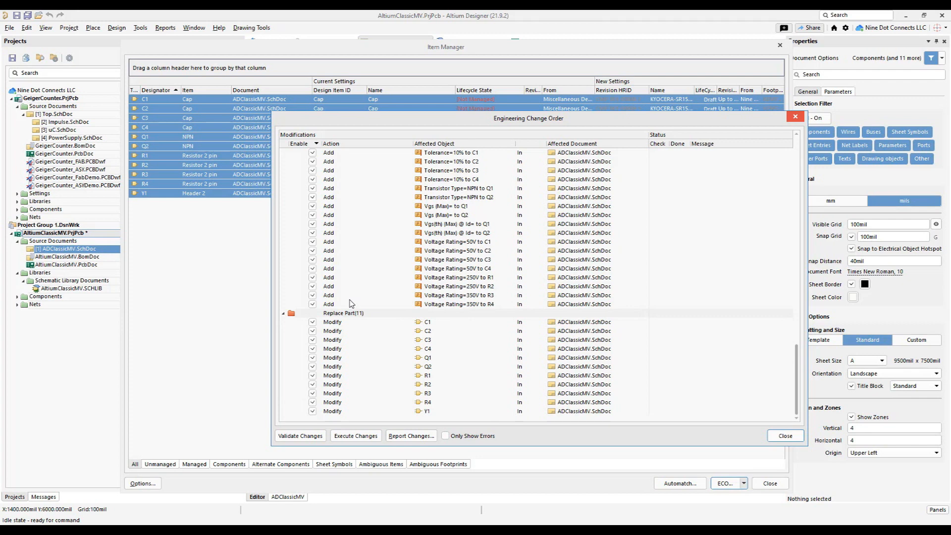
pyautogui.rightClick(312, 326)
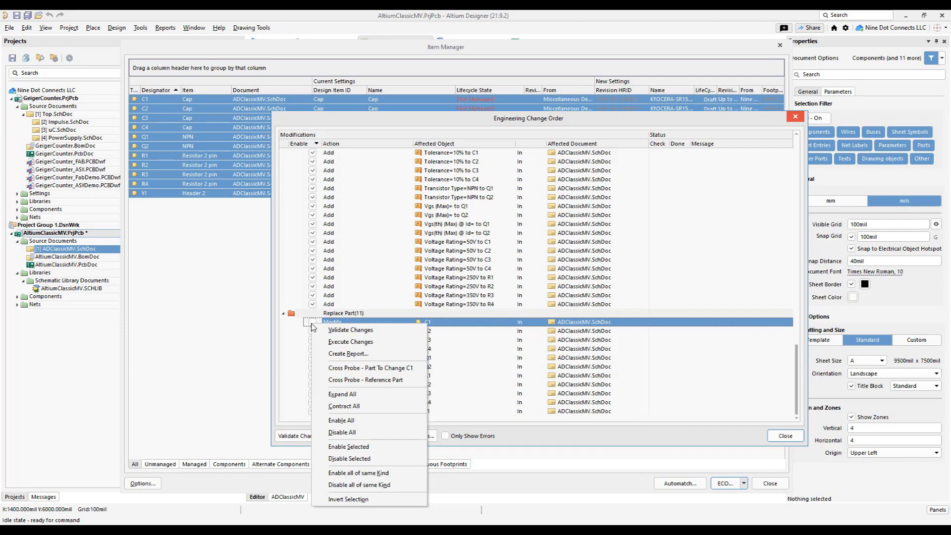
pyautogui.click(343, 485)
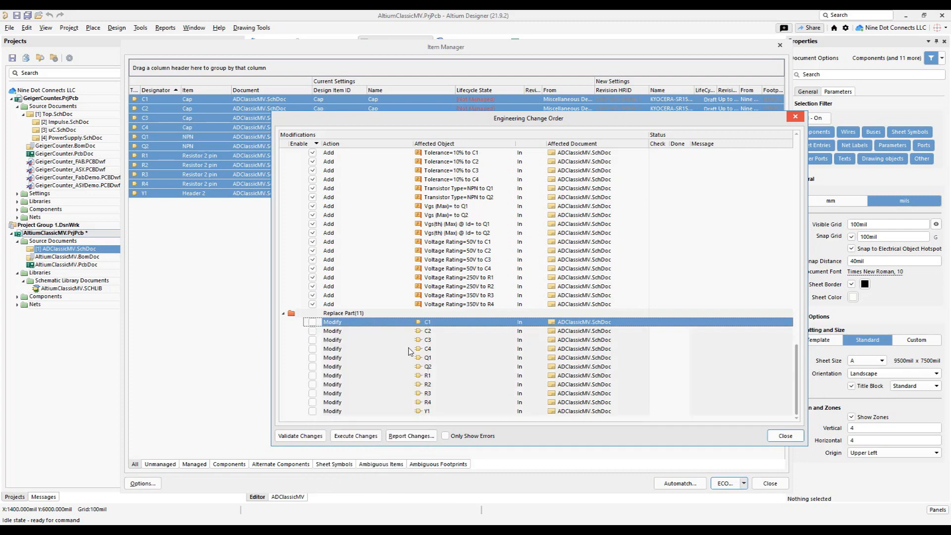
# - Execute the enabled parameter changes of the engineering change order and close the Item Manager
pyautogui.scroll(20, 401, 366)
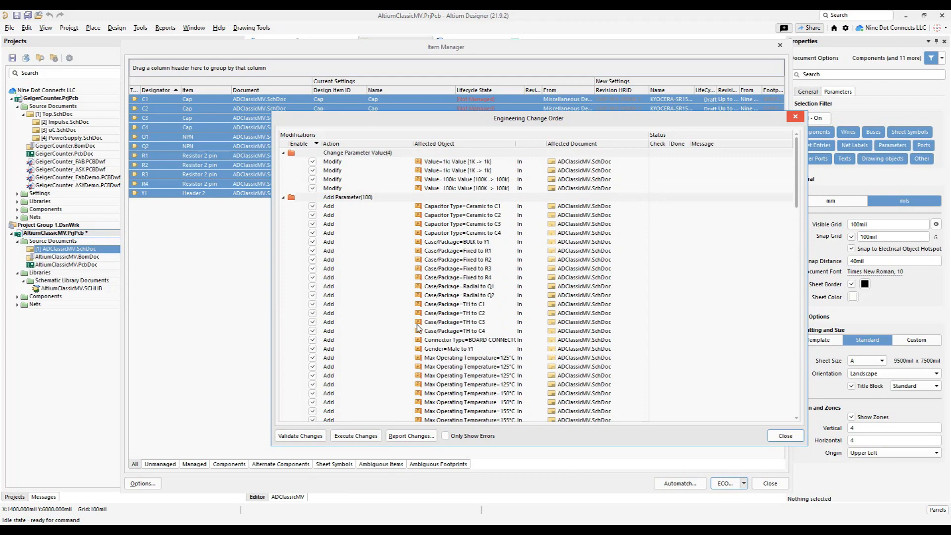
pyautogui.click(360, 437)
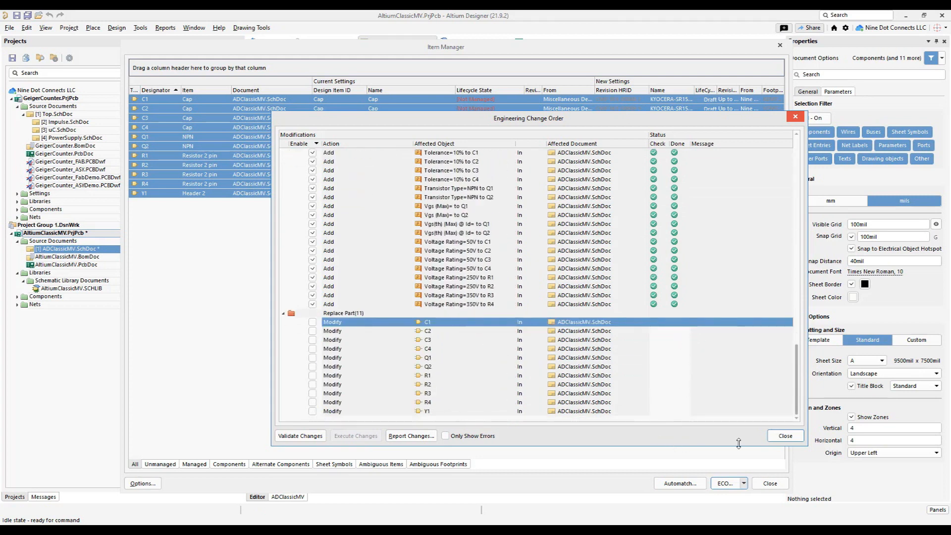
pyautogui.click(801, 438)
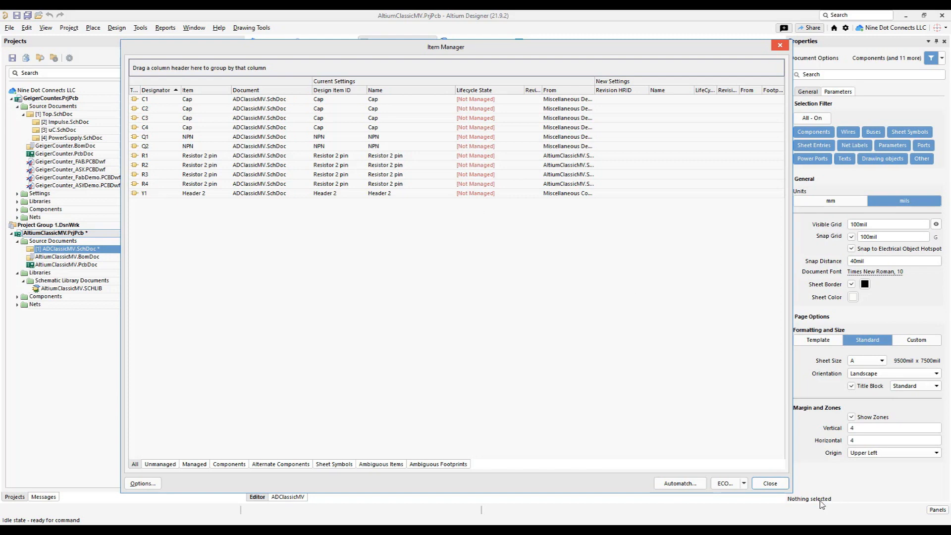
pyautogui.click(590, 288)
pyautogui.click(769, 483)
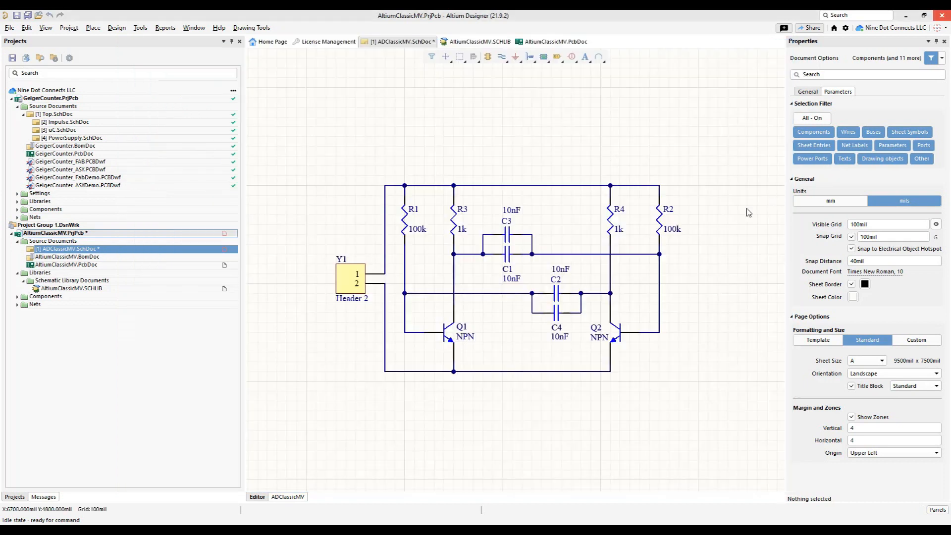
# - Examine the full parameter list of resistor R1 in the schematic and its footprint on the AltiumClassicMV PCB
pyautogui.click(405, 221)
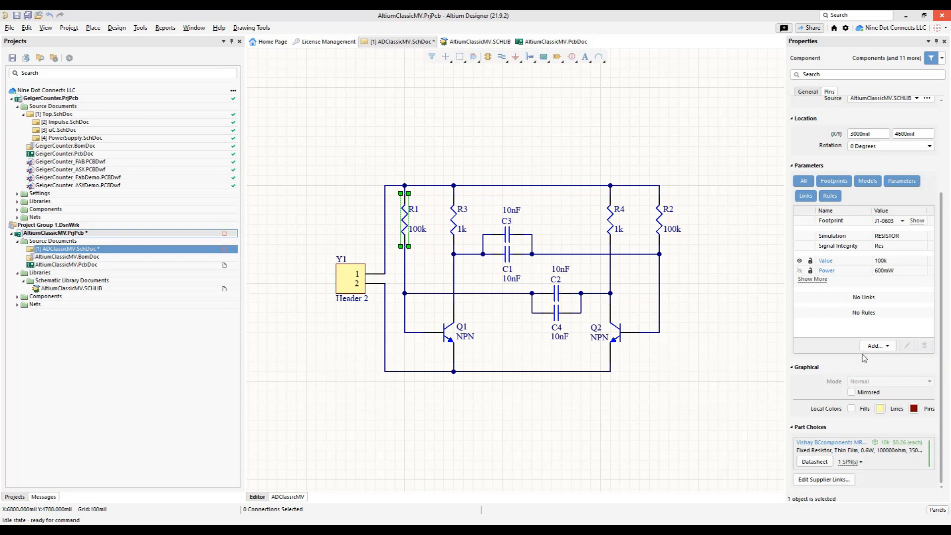
pyautogui.click(805, 280)
pyautogui.scroll(-5, 820, 268)
pyautogui.scroll(2, 820, 270)
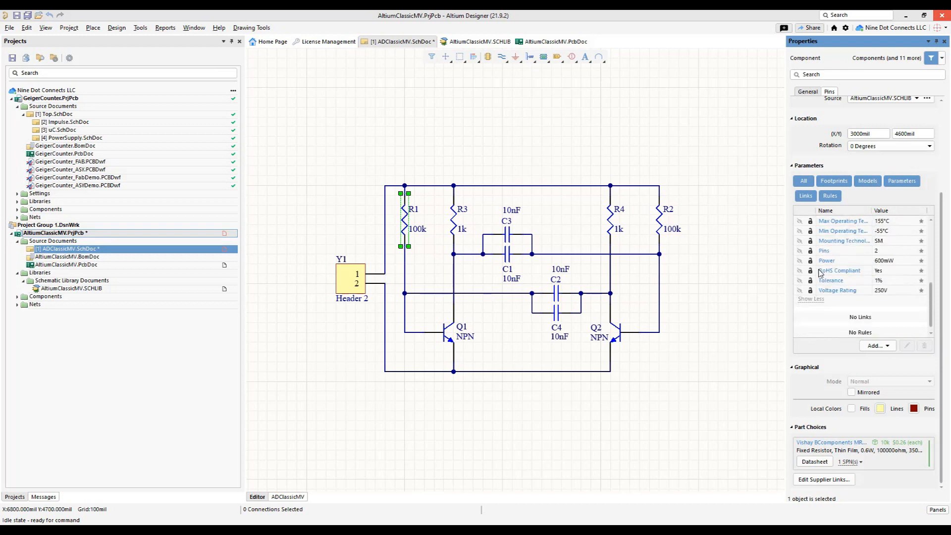
pyautogui.scroll(1, 820, 277)
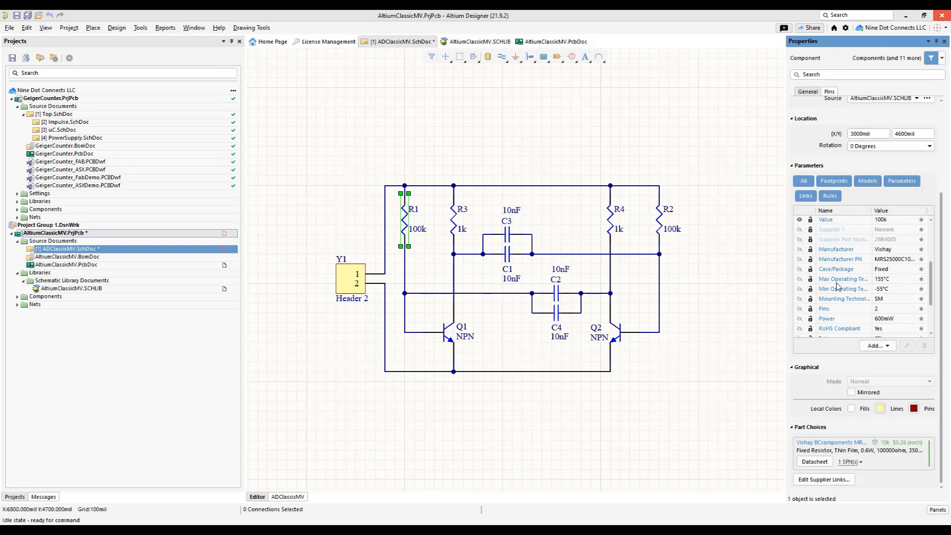
pyautogui.click(84, 265)
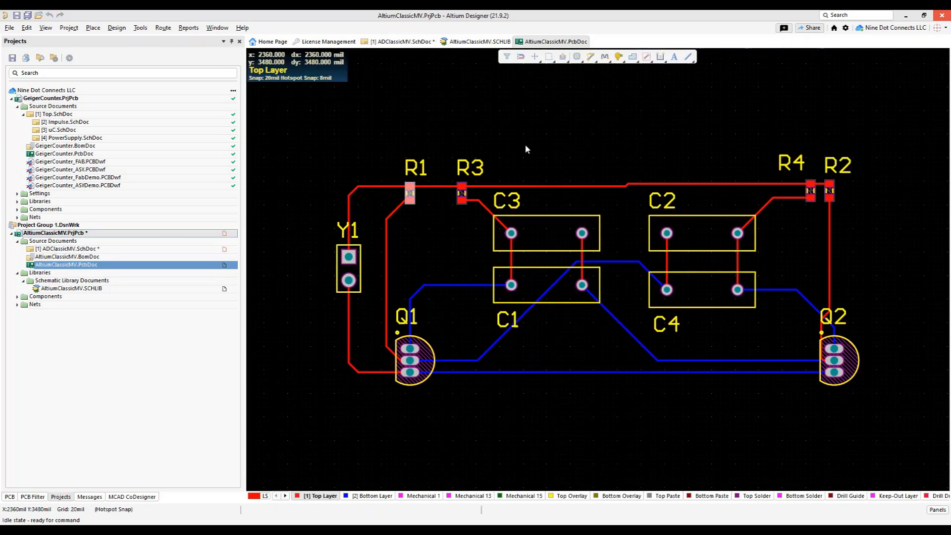
# - Reopen the Item Manager for the ADClassicMV schematic and set sheet parameters not in library to Do not remove in its options
pyautogui.click(106, 250)
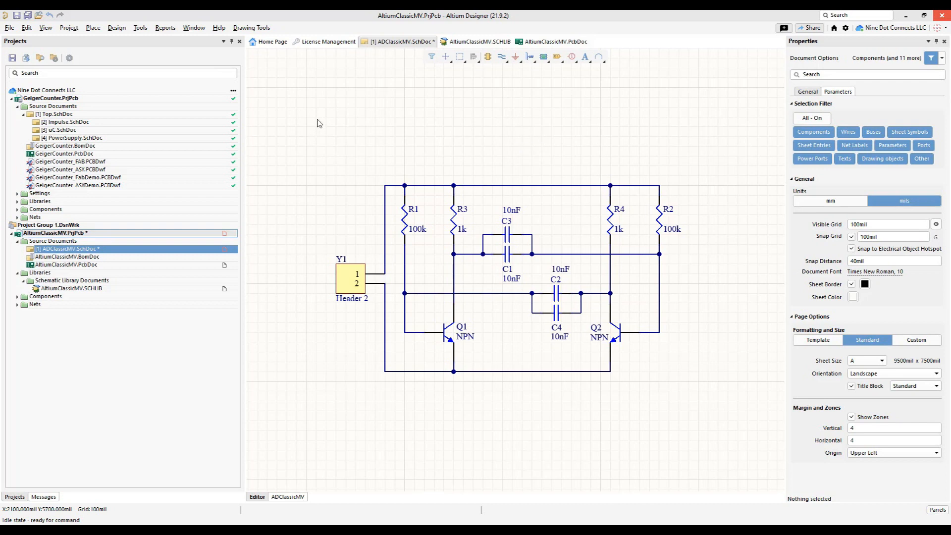
pyautogui.click(140, 28)
pyautogui.click(168, 115)
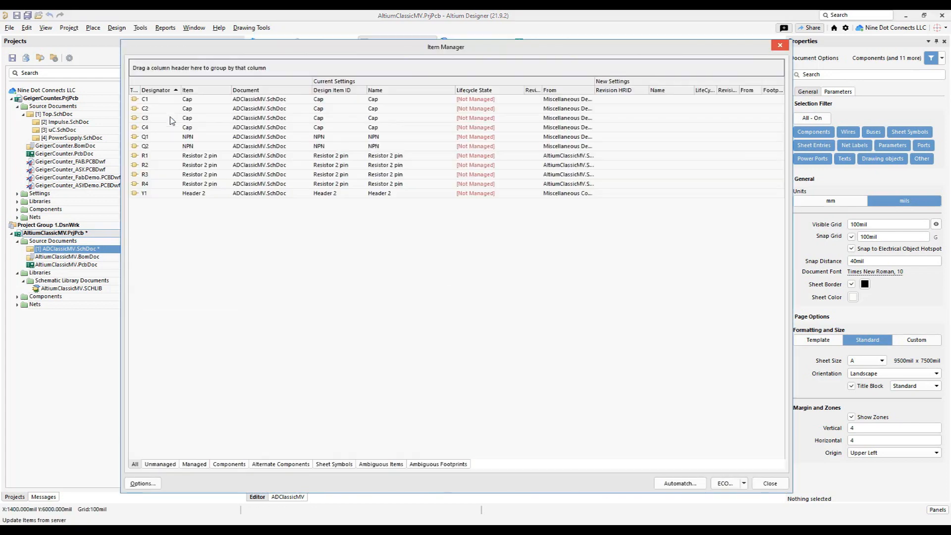
pyautogui.click(147, 484)
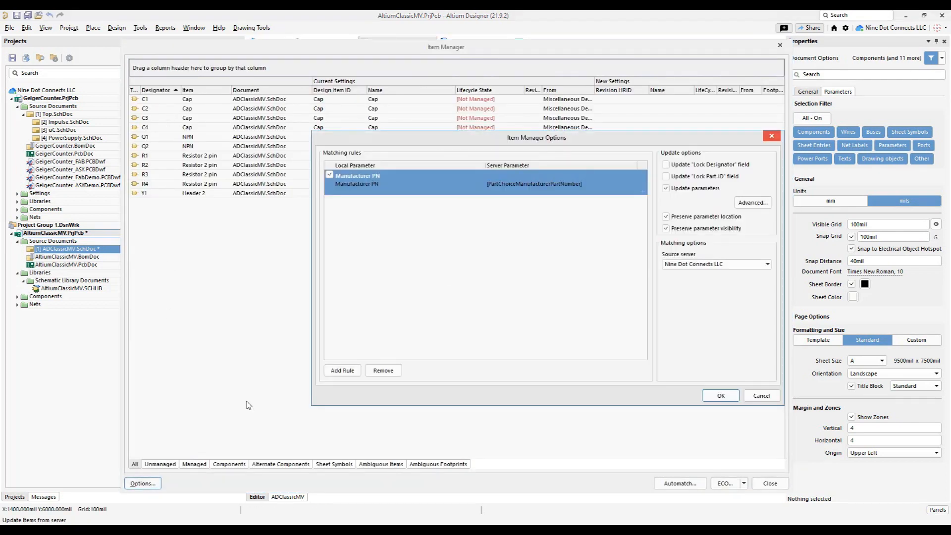
pyautogui.click(741, 204)
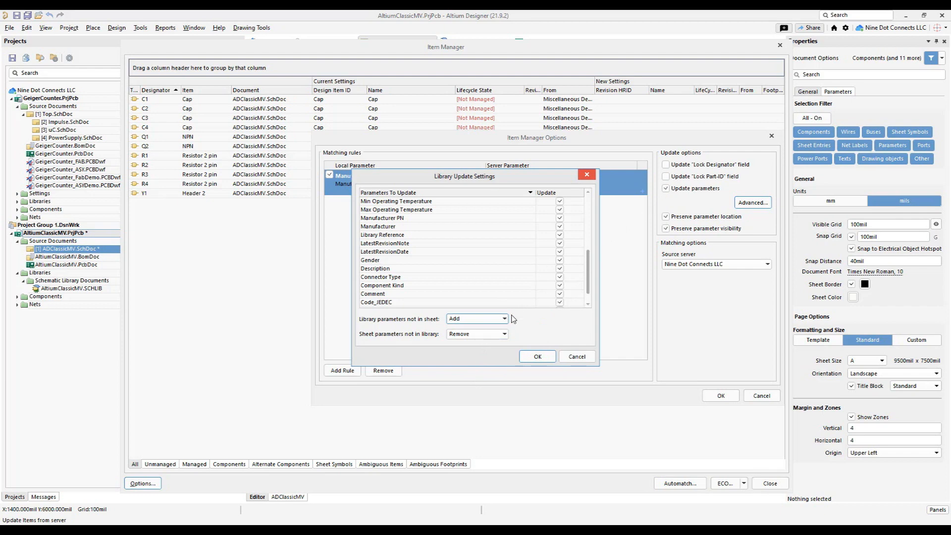
pyautogui.click(475, 334)
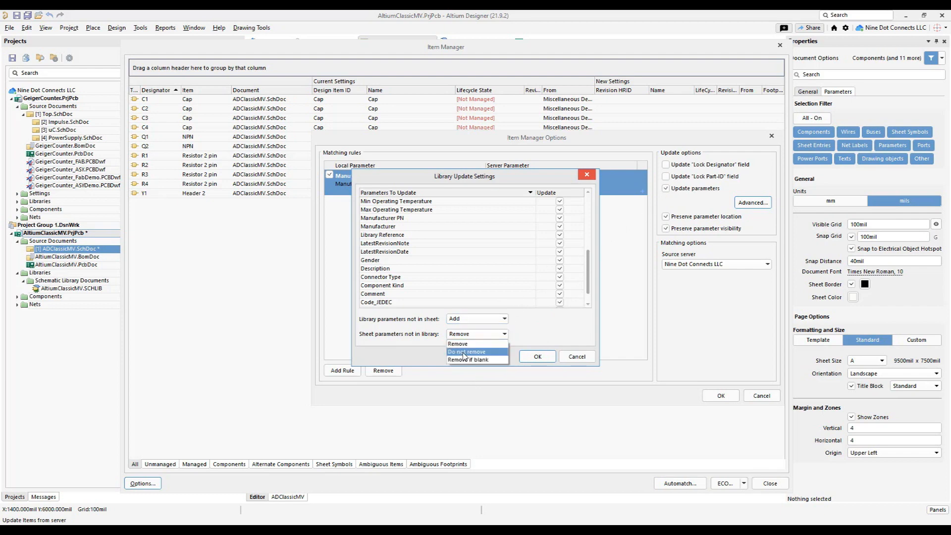
pyautogui.click(463, 352)
pyautogui.click(536, 356)
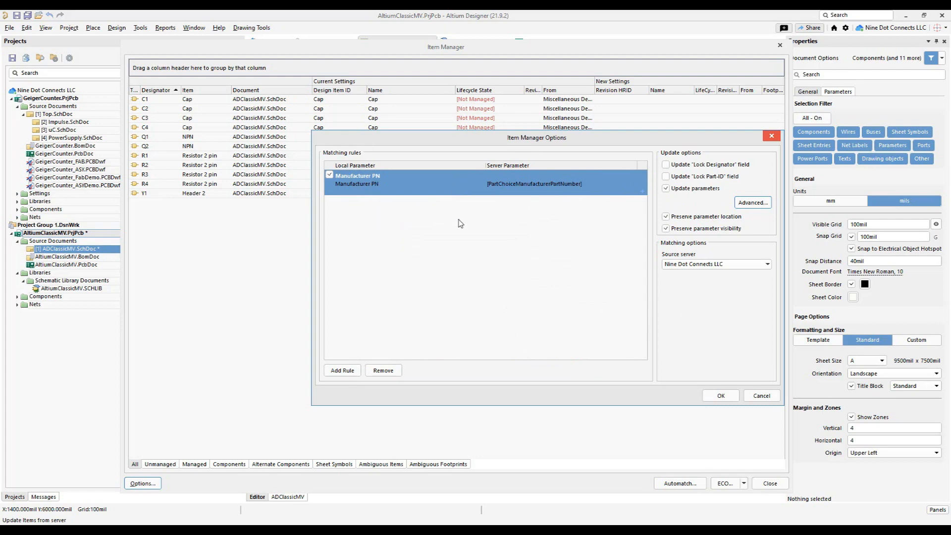
pyautogui.click(708, 397)
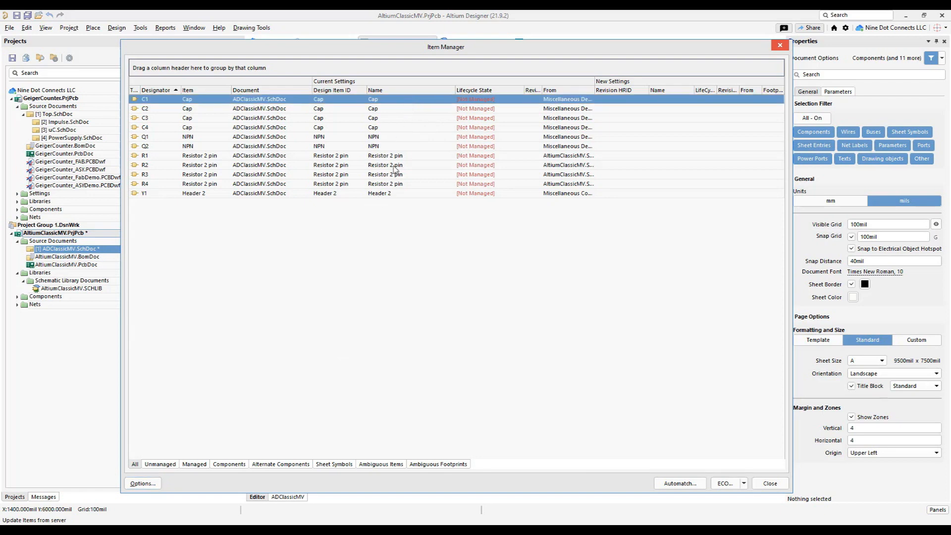
# - Automatch all components to the server again and bring up the engineering change order that replaces the parts
pyautogui.hotkey('ctrl', 'a')
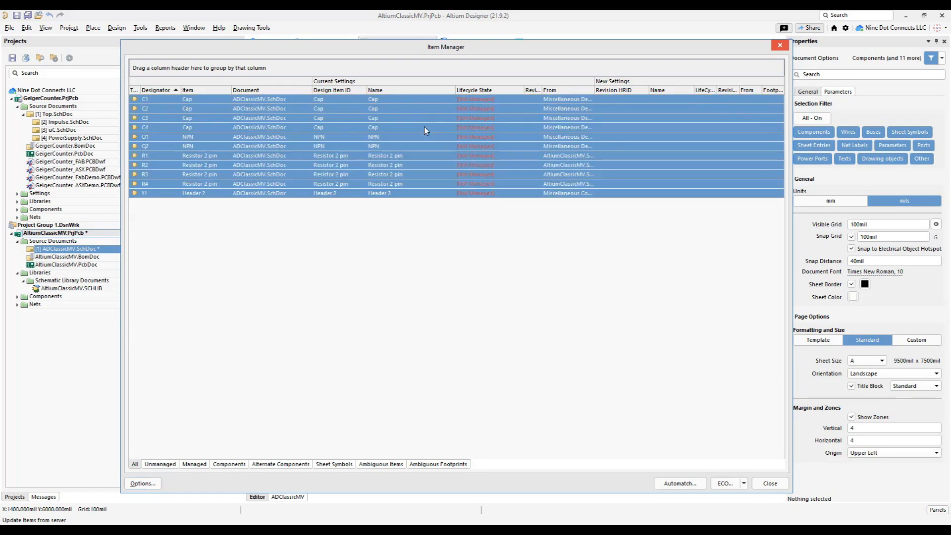
pyautogui.rightClick(424, 128)
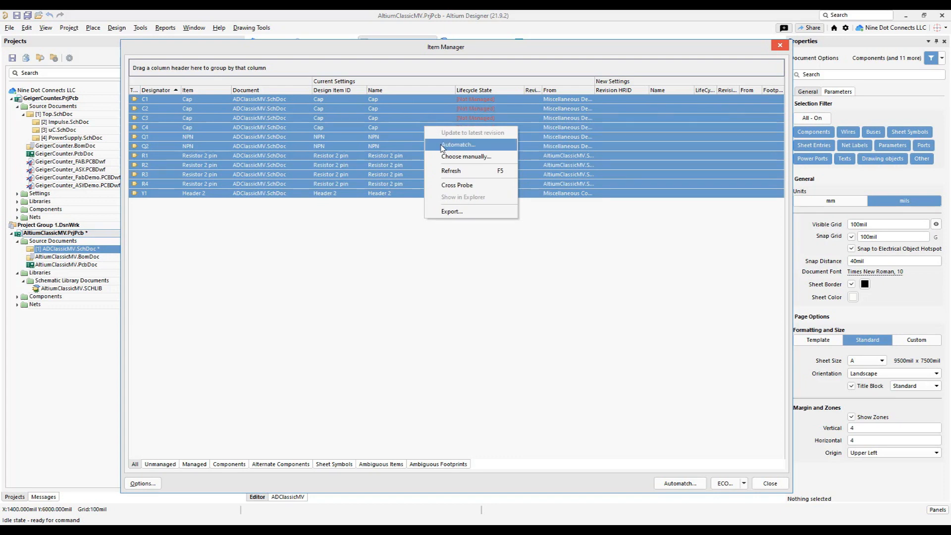
pyautogui.click(442, 145)
pyautogui.press('Return')
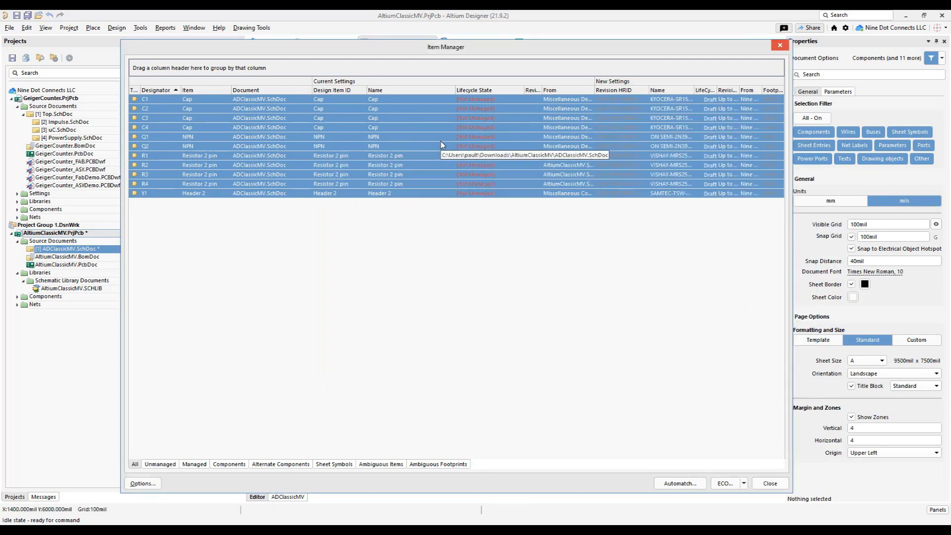
pyautogui.click(743, 483)
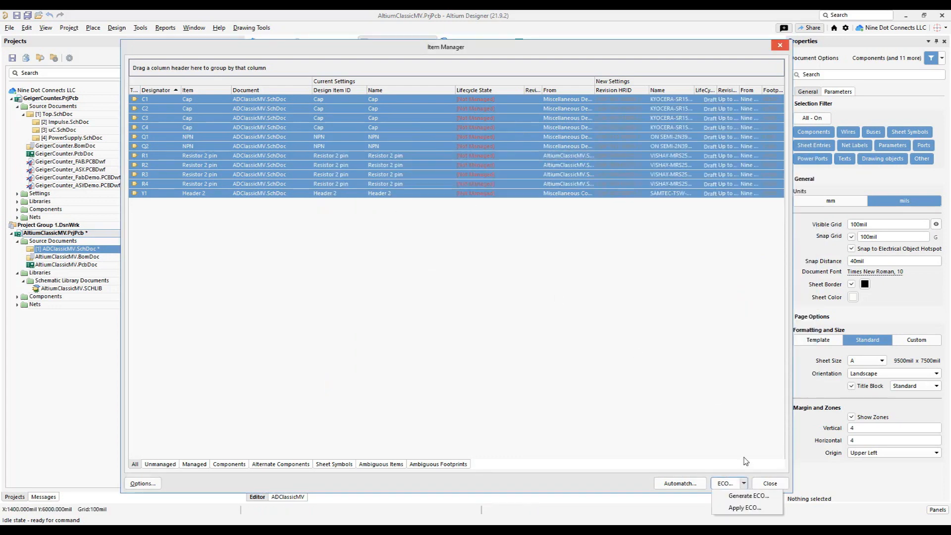
pyautogui.click(741, 506)
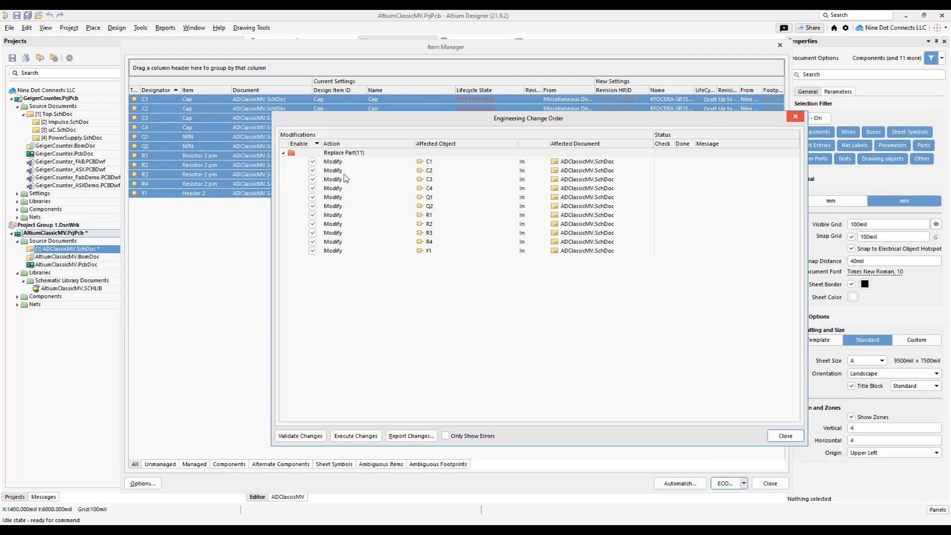
# - Execute the part replacements of the engineering change order and close both it and the Item Manager
pyautogui.click(356, 436)
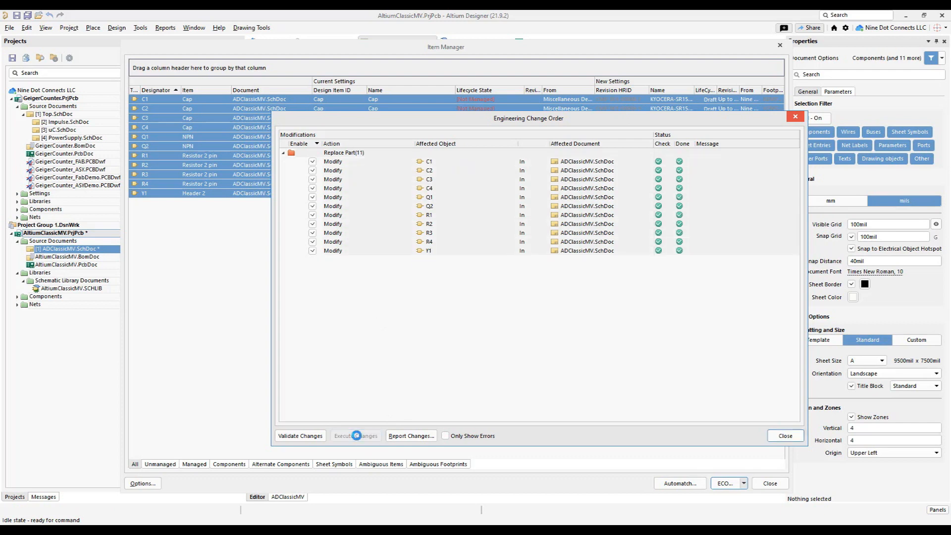
pyautogui.click(785, 435)
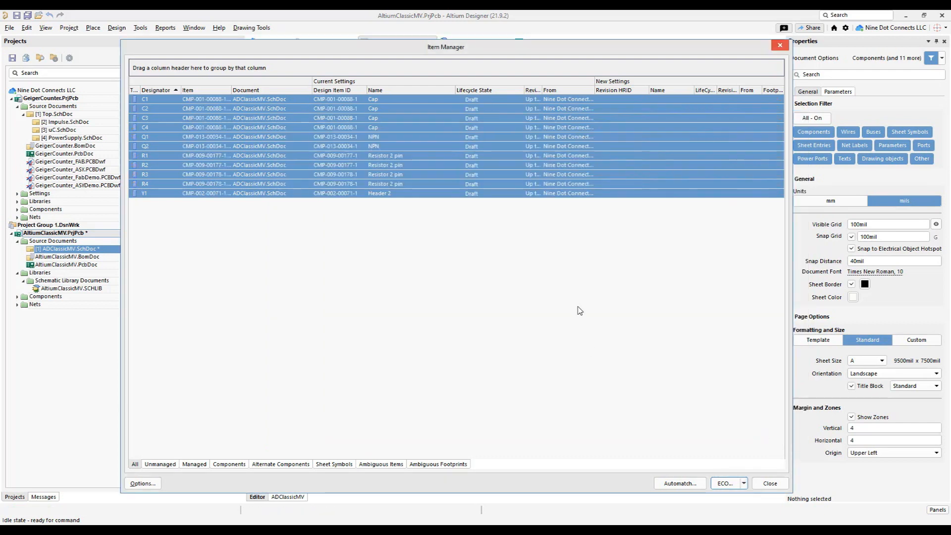
pyautogui.click(769, 483)
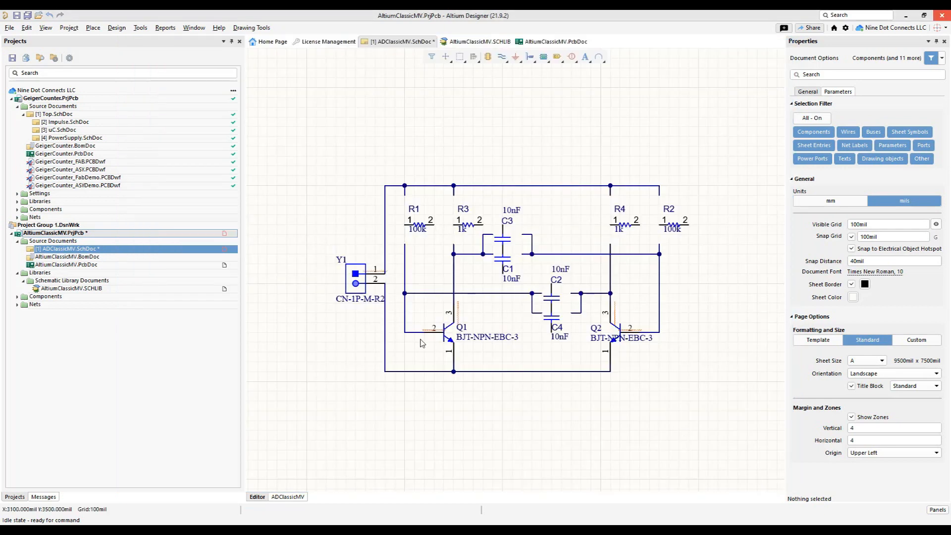
# - Examine the replaced resistor, capacitor and transistor symbols and their wiring in the ADClassicMV schematic, and compare them with the AltiumClassicMV PCB layout
pyautogui.keyDown('ctrl'); pyautogui.scroll(2, 415, 220); pyautogui.keyUp('ctrl')
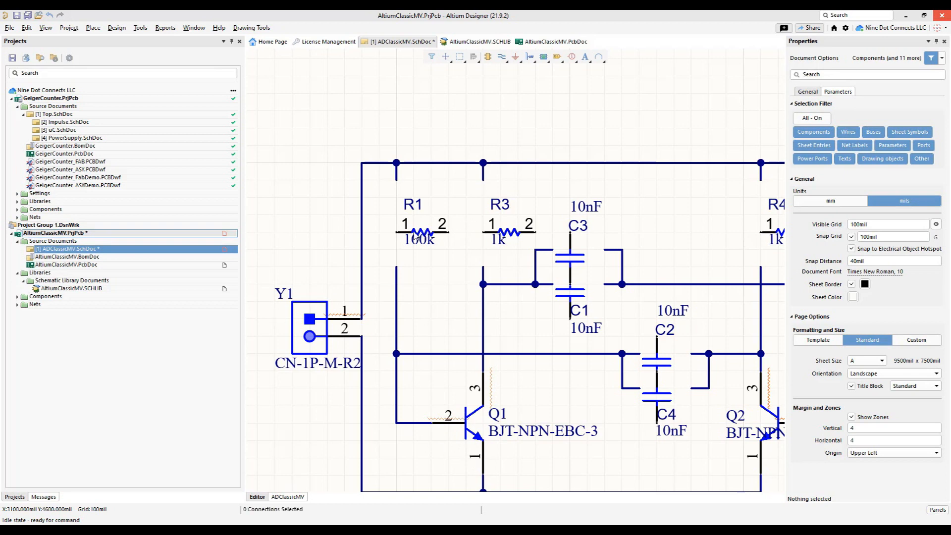
pyautogui.click(415, 238)
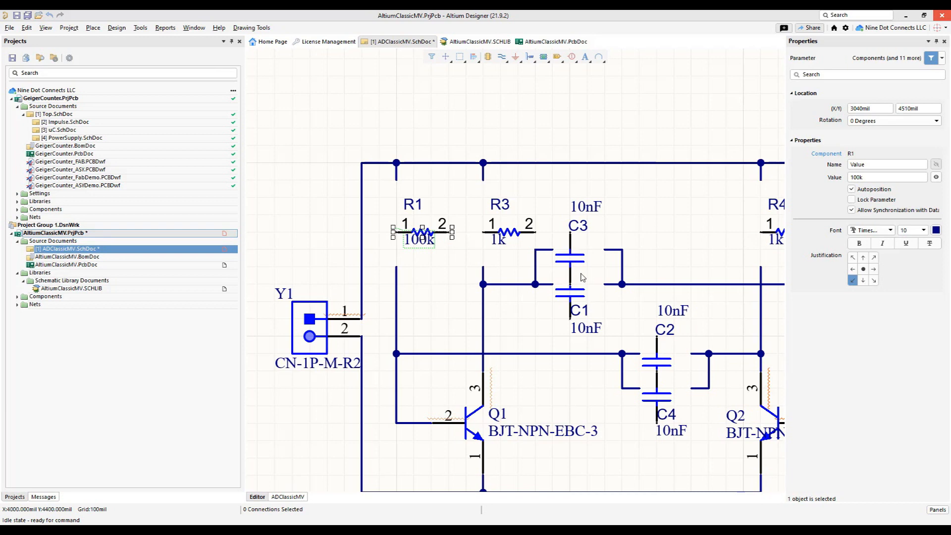
pyautogui.moveTo(684, 254); pyautogui.dragTo(528, 218, button='right')
pyautogui.keyDown('ctrl'); pyautogui.scroll(-5, 528, 217); pyautogui.keyUp('ctrl')
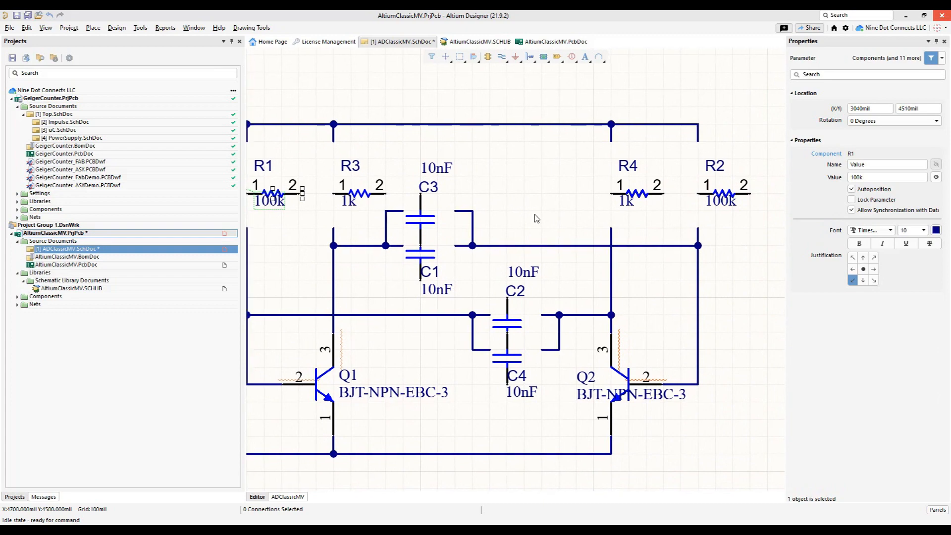
pyautogui.moveTo(453, 284); pyautogui.dragTo(510, 290, button='right')
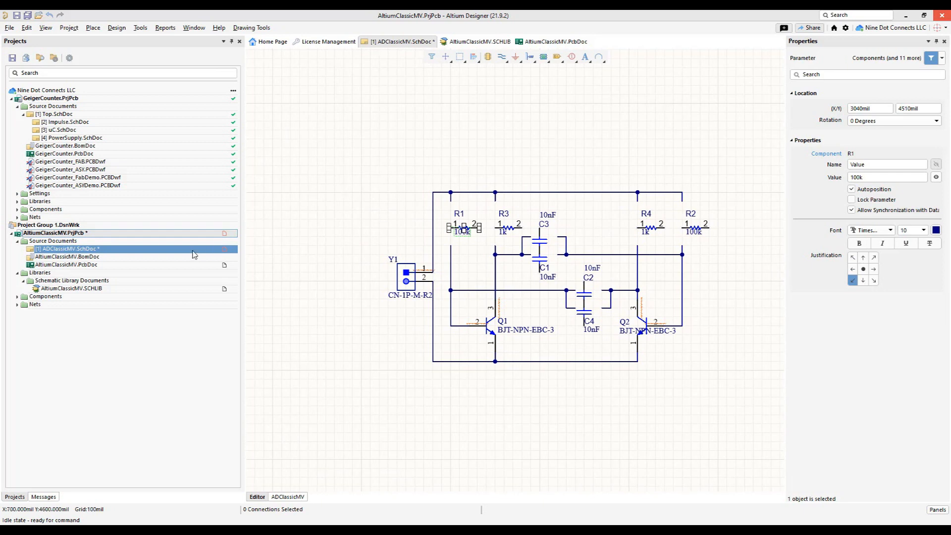
pyautogui.rightClick(89, 249)
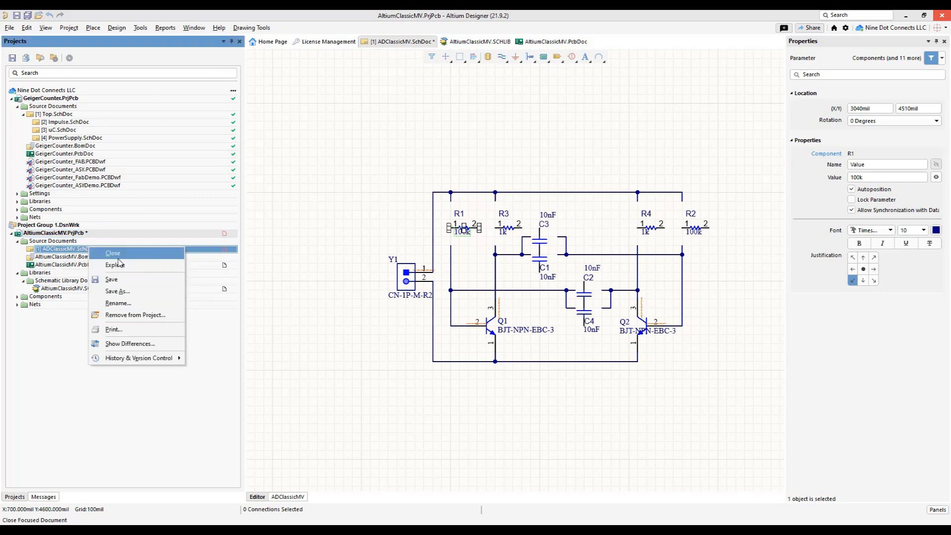
pyautogui.click(380, 151)
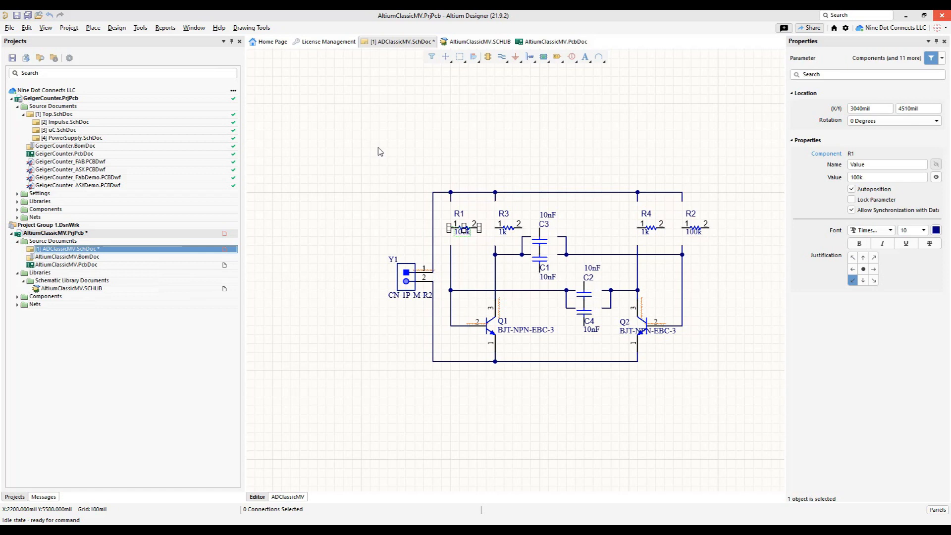
pyautogui.click(69, 265)
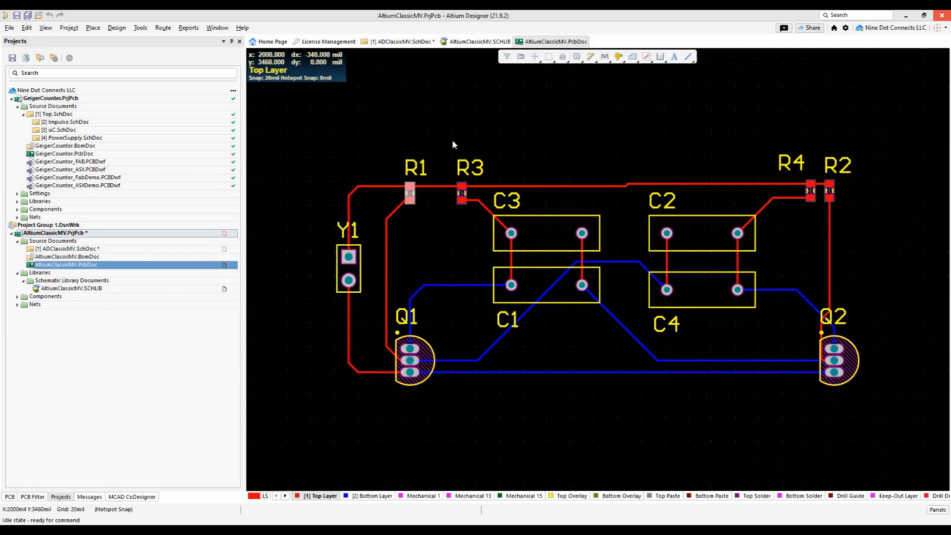
pyautogui.click(73, 248)
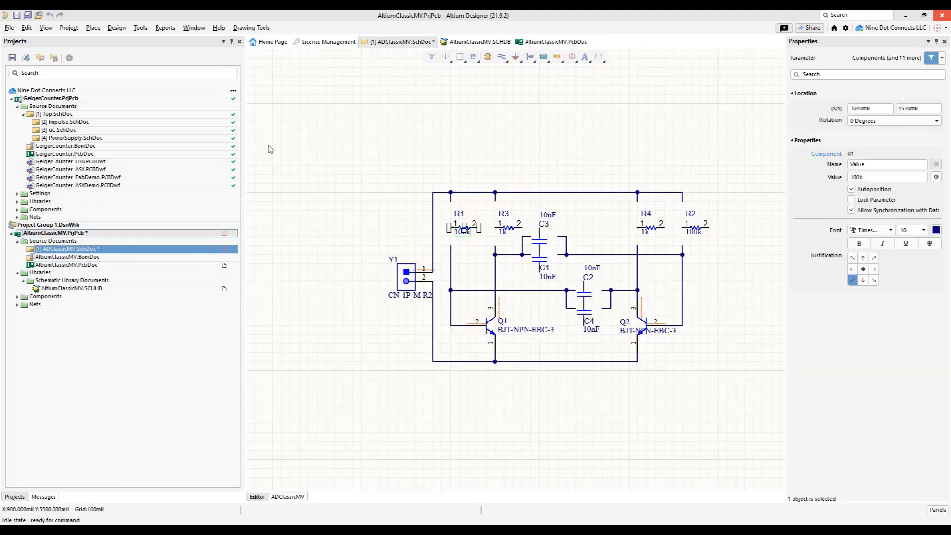
pyautogui.click(359, 139)
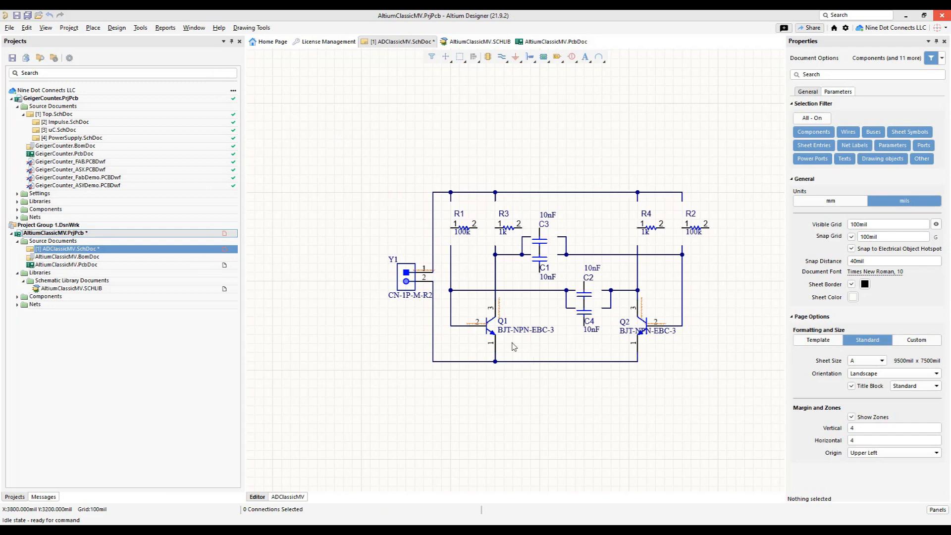
# - Update the AltiumClassicMV PCB from the schematic, executing all changes except adding the ADClassicMV component class and room
pyautogui.click(116, 28)
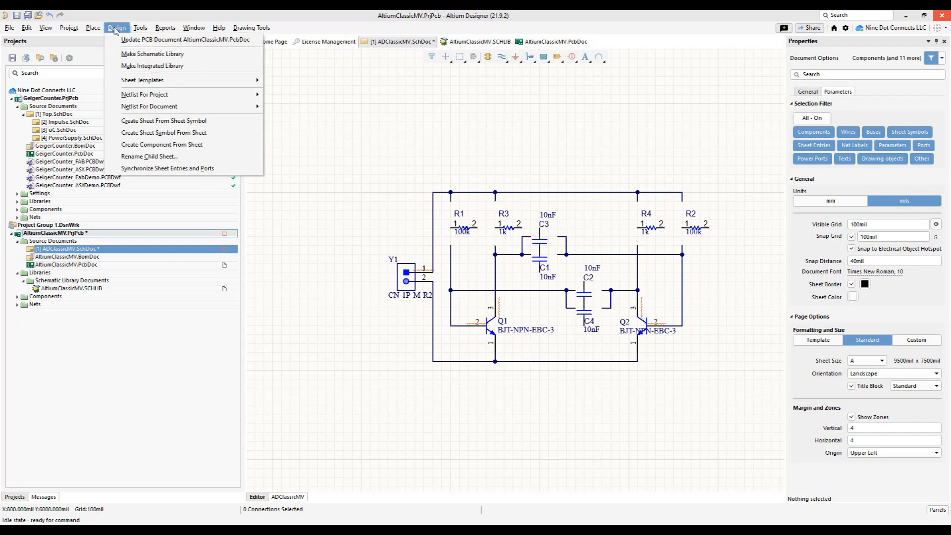
pyautogui.click(127, 39)
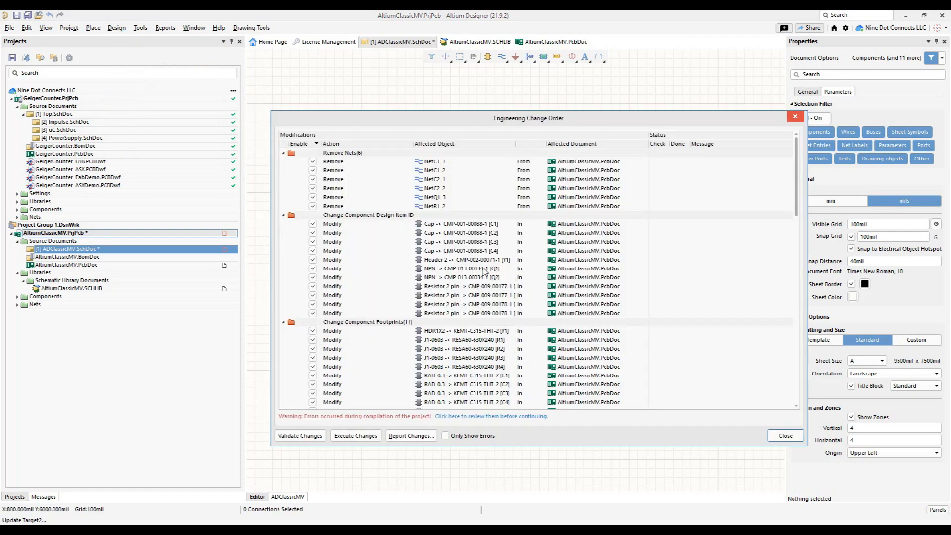
pyautogui.scroll(-4, 389, 278)
pyautogui.scroll(-10, 390, 279)
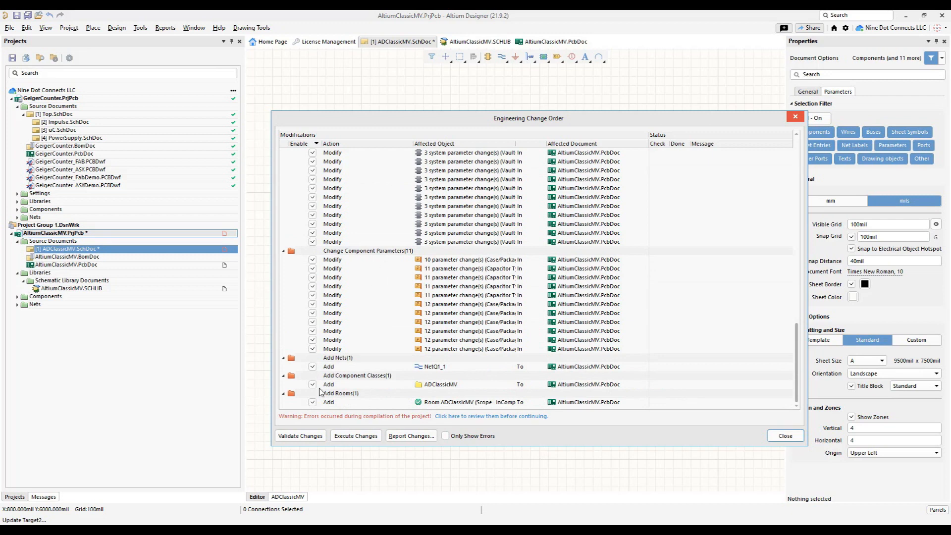
pyautogui.click(314, 403)
pyautogui.click(312, 385)
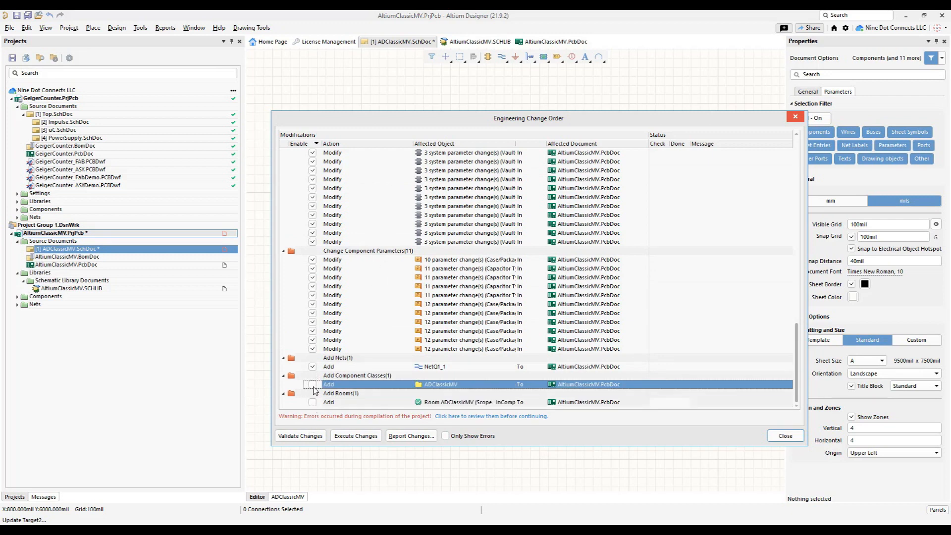
pyautogui.click(367, 436)
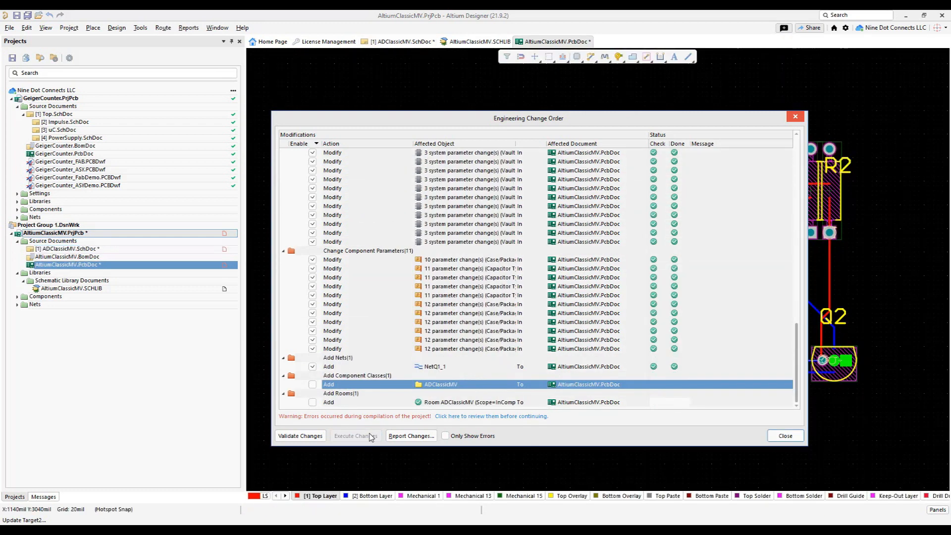
# - Examine the replaced footprints against the existing tracks on the PCB and close the engineering change order
pyautogui.moveTo(745, 118); pyautogui.dragTo(182, 131)
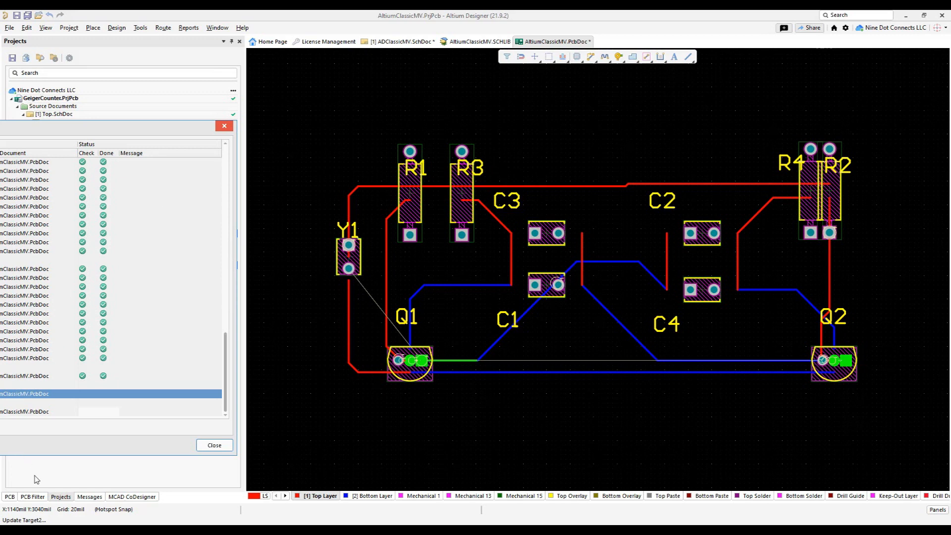
pyautogui.moveTo(81, 131); pyautogui.dragTo(663, 108)
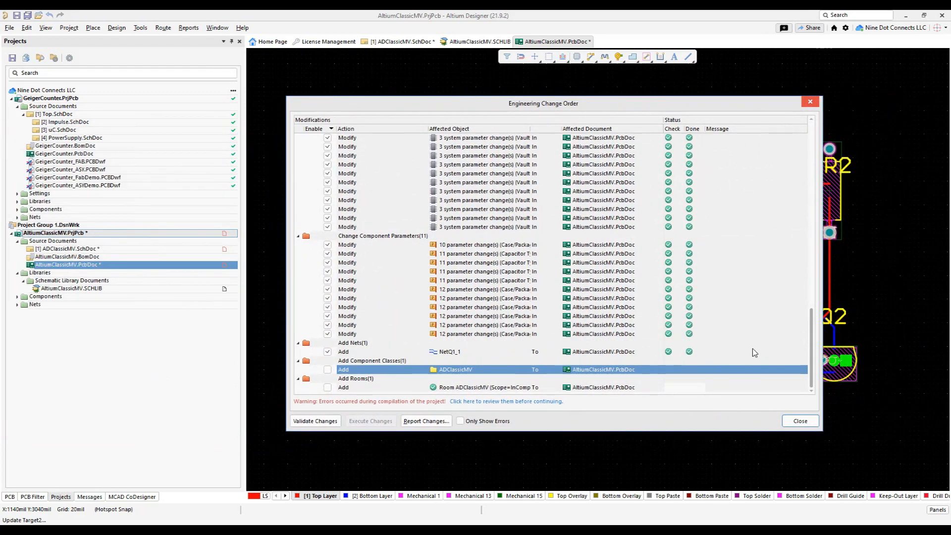
pyautogui.click(800, 421)
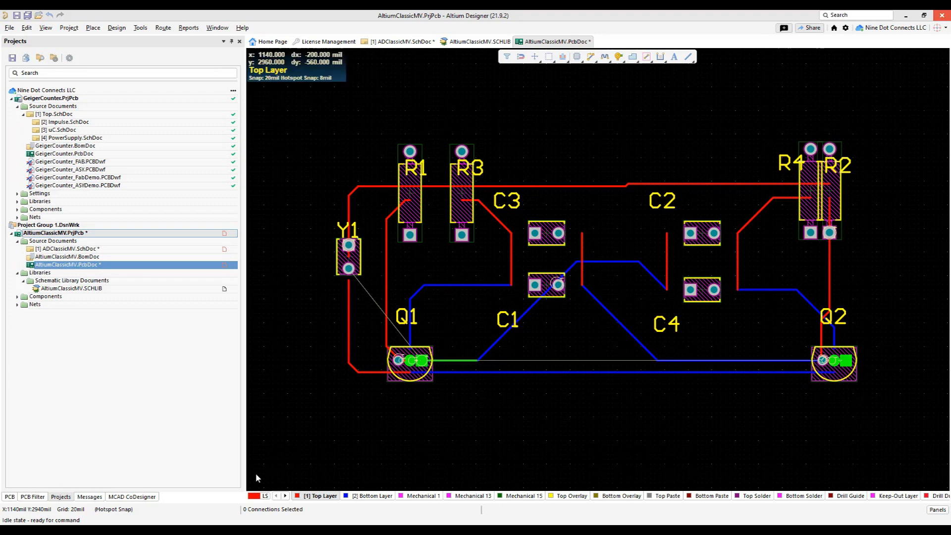
pyautogui.click(60, 496)
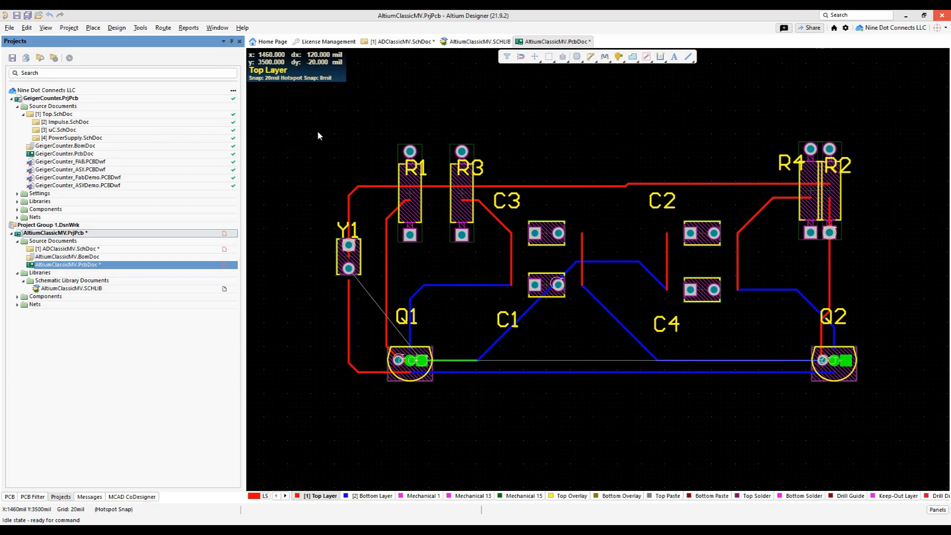
pyautogui.click(313, 148)
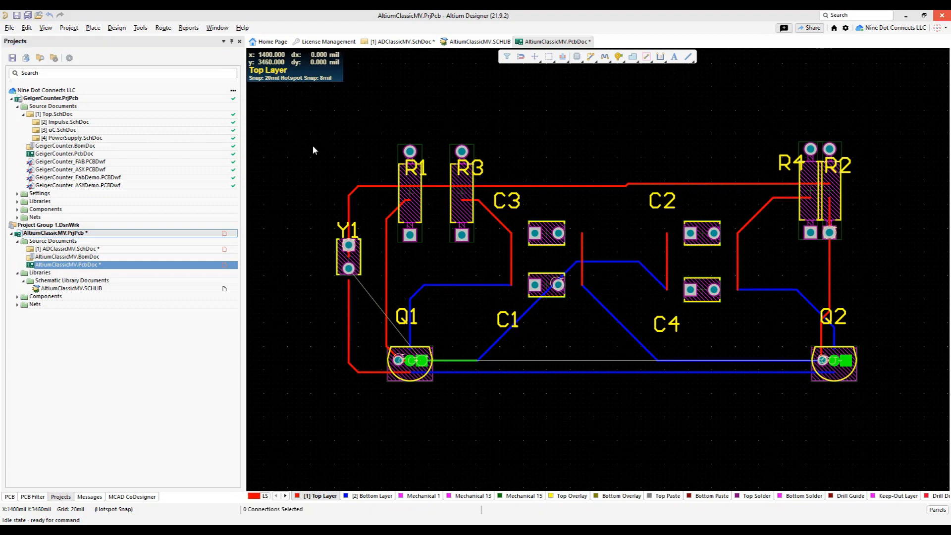